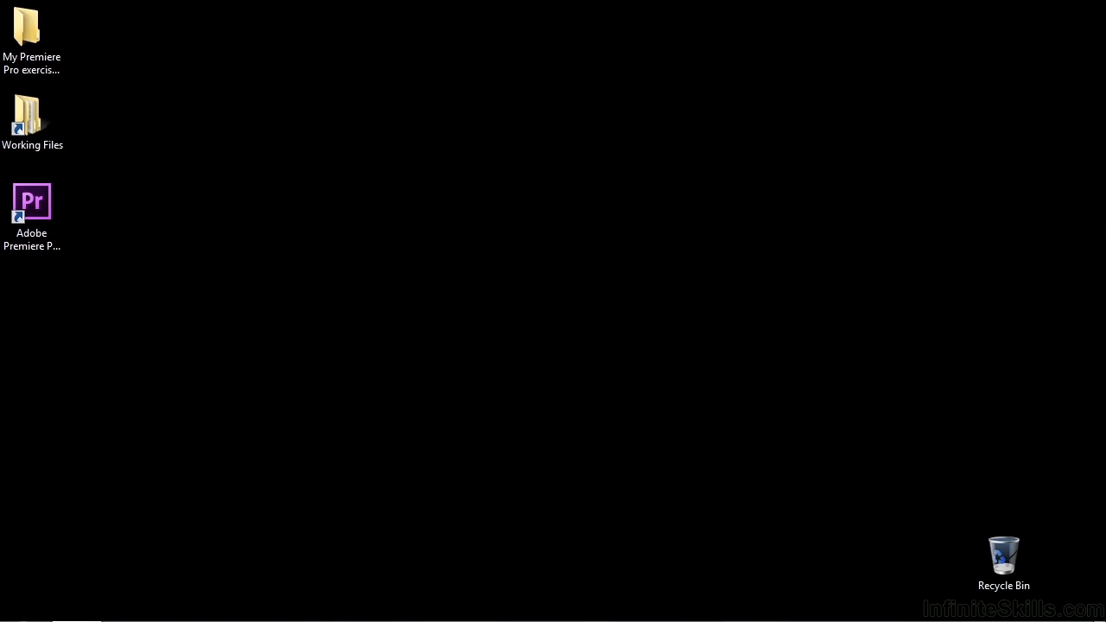
- Open the 0701-cutaways.prproj project from the projects folder inside Working Files
{"action": "double_click", "coordinate": [26, 117]}
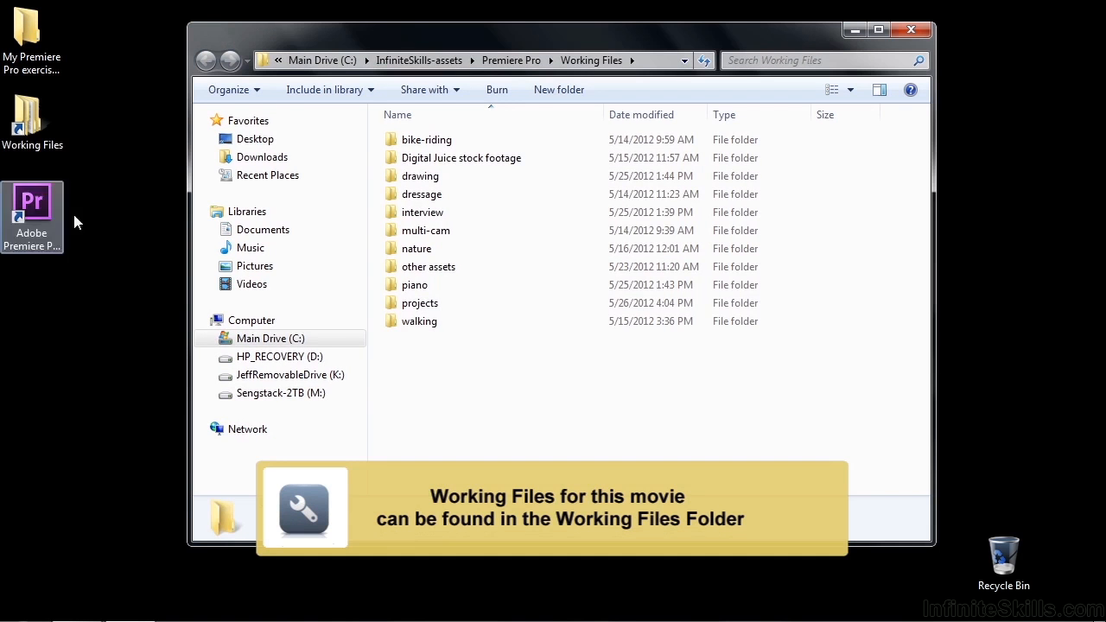
{"action": "double_click", "coordinate": [391, 304]}
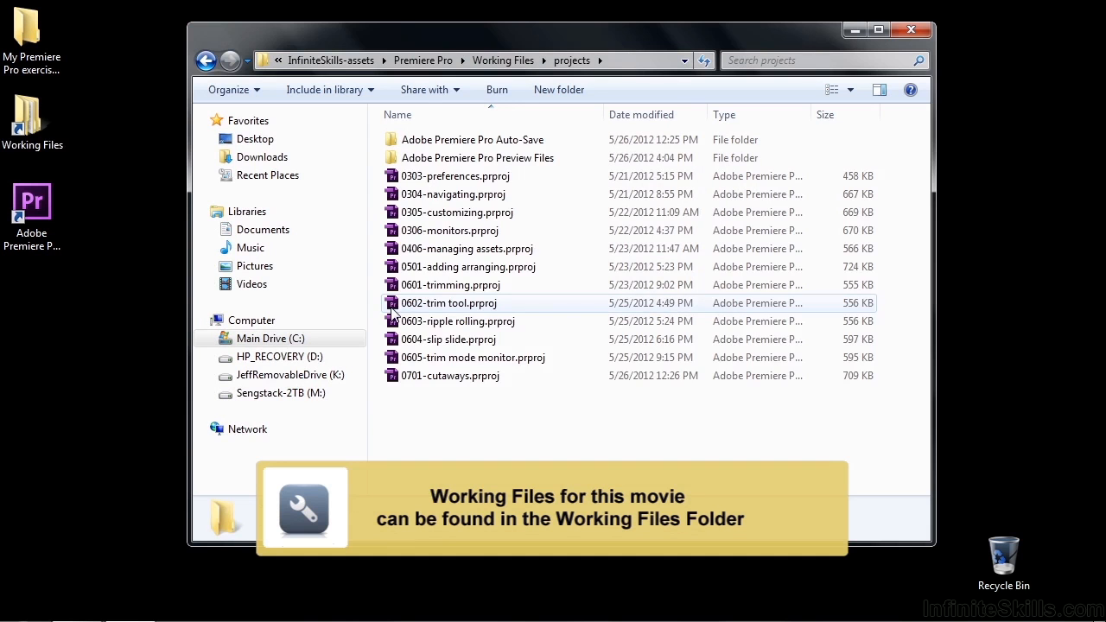
{"action": "double_click", "coordinate": [389, 377]}
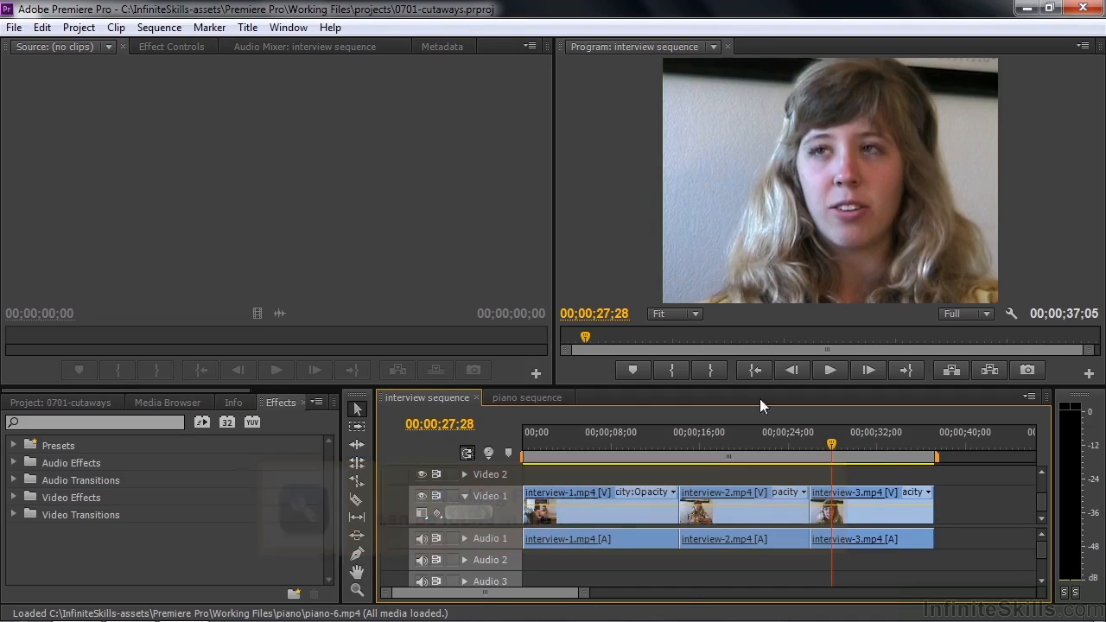
- Glance at the piano sequence and play the interview sequence around the cut between interview-2.mp4 and interview-3.mp4
{"action": "left_click", "coordinate": [522, 398]}
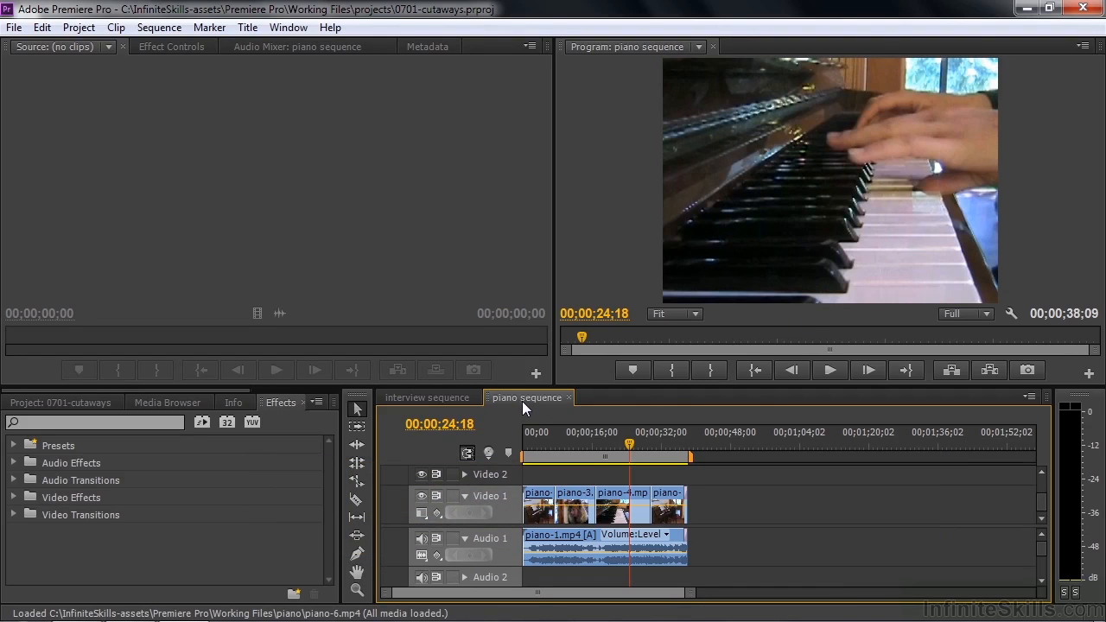
{"action": "left_click", "coordinate": [440, 396]}
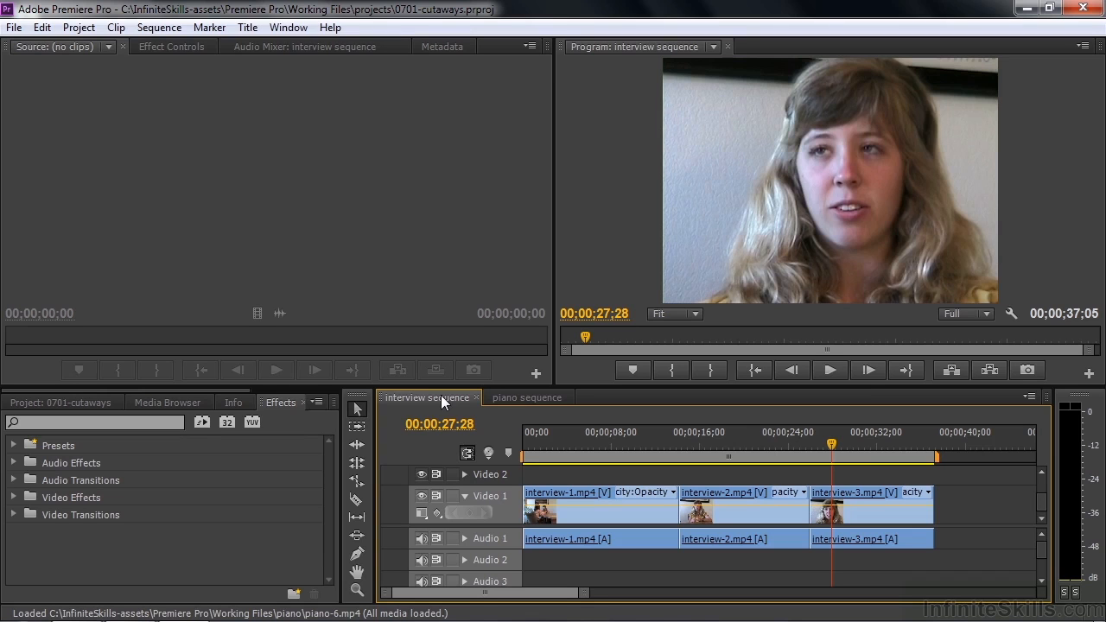
{"action": "left_click_drag", "start_coordinate": [831, 444], "coordinate": [779, 459]}
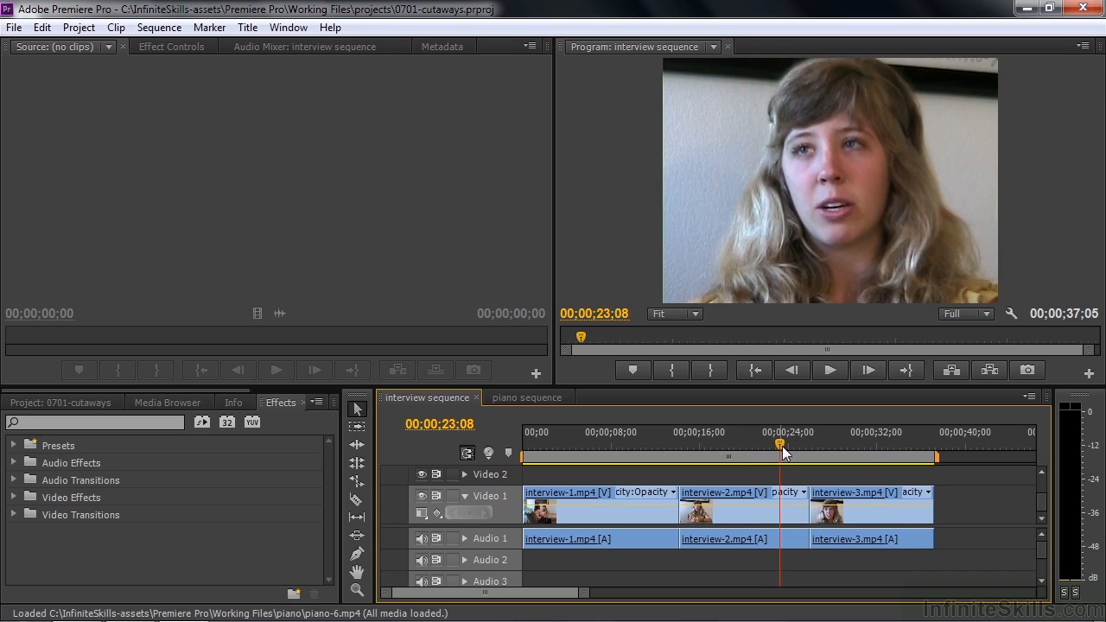
{"action": "left_click_drag", "start_coordinate": [781, 442], "coordinate": [798, 441]}
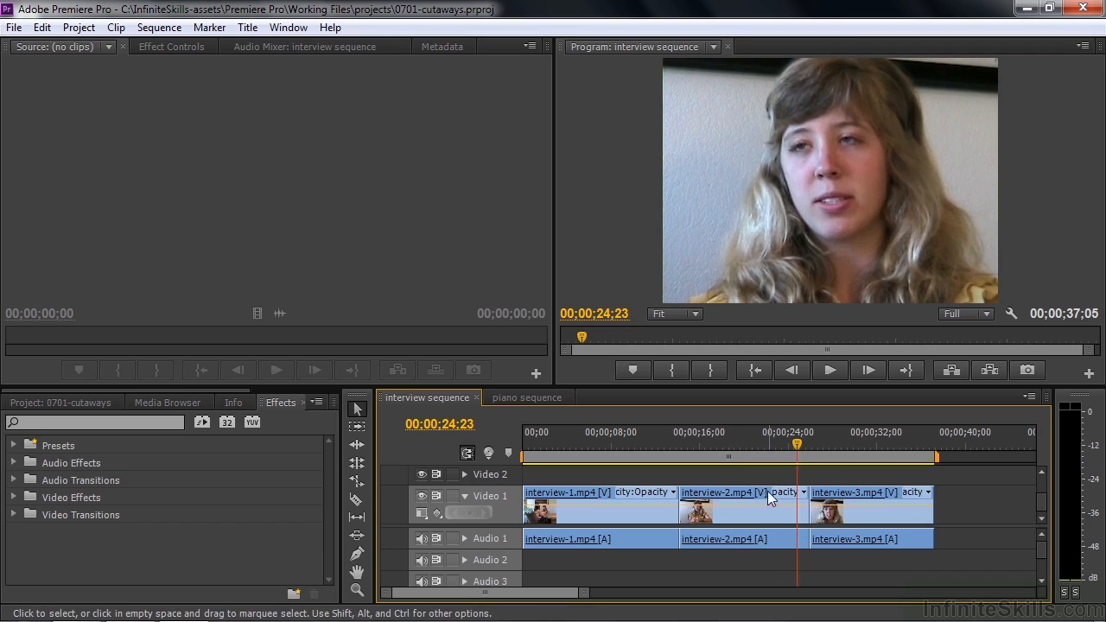
{"action": "left_click_drag", "start_coordinate": [799, 440], "coordinate": [803, 441]}
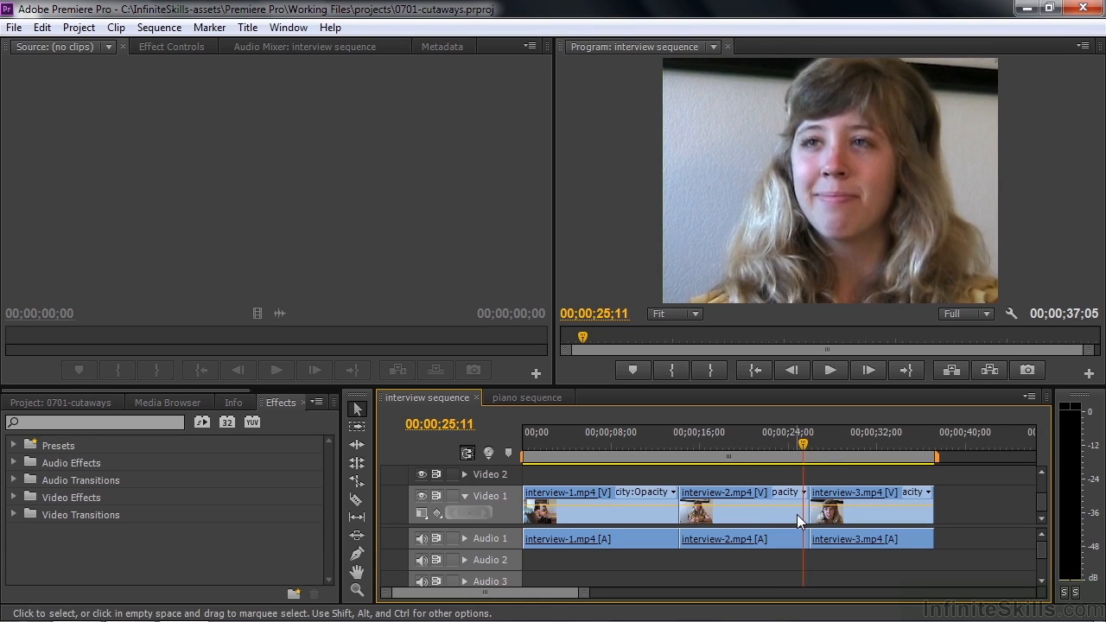
{"action": "key", "text": "space"}
{"action": "key", "text": "space"}
{"action": "left_click_drag", "start_coordinate": [816, 441], "coordinate": [798, 466]}
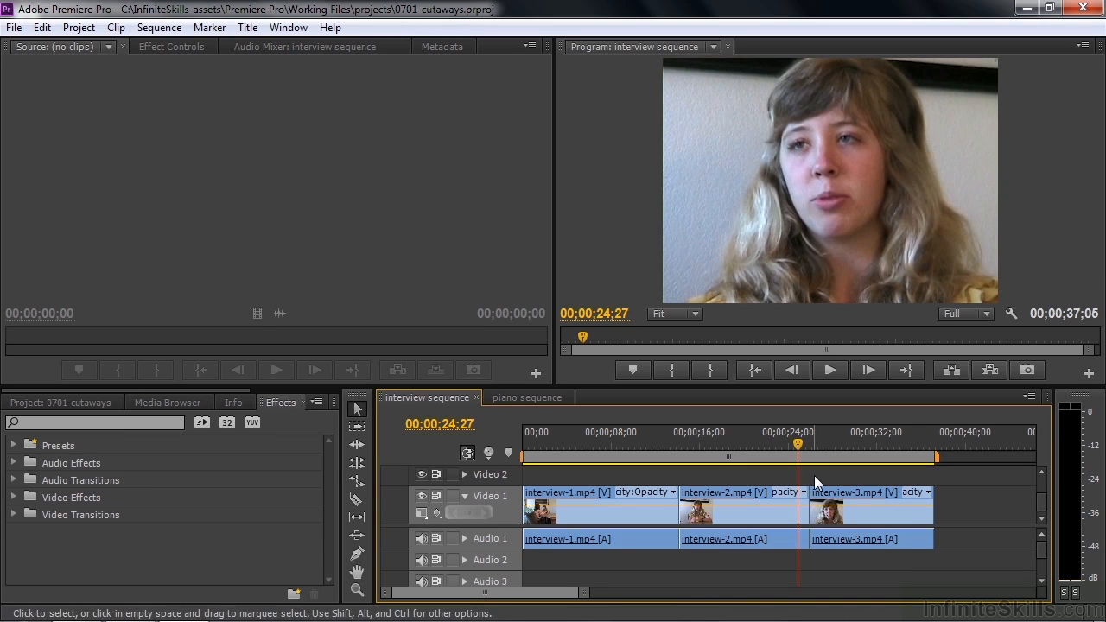
{"action": "key", "text": "space"}
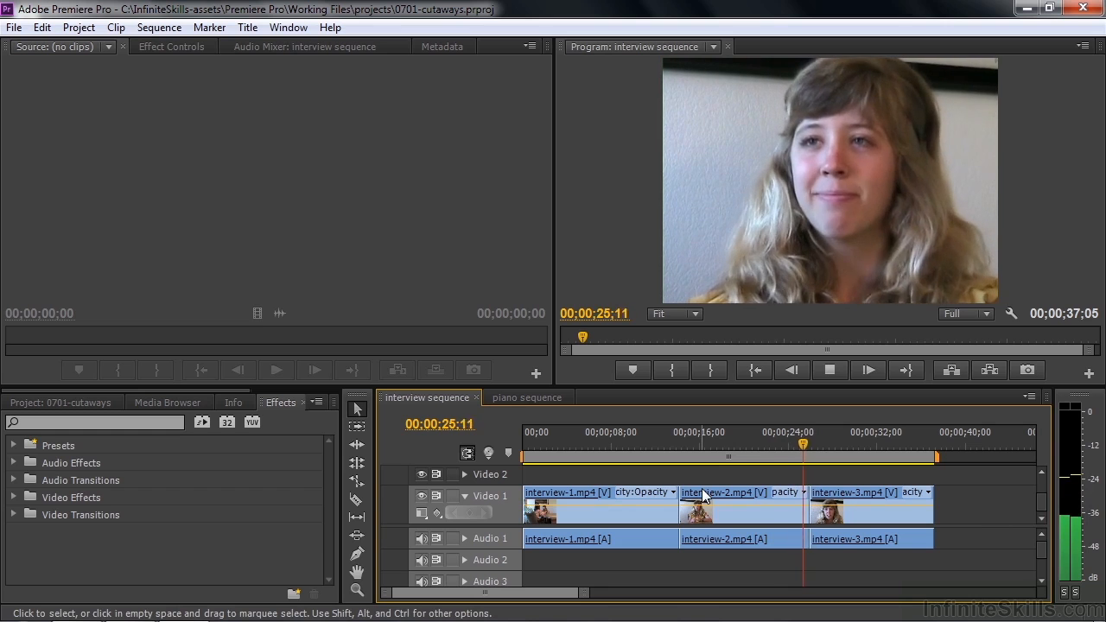
{"action": "key", "text": "space"}
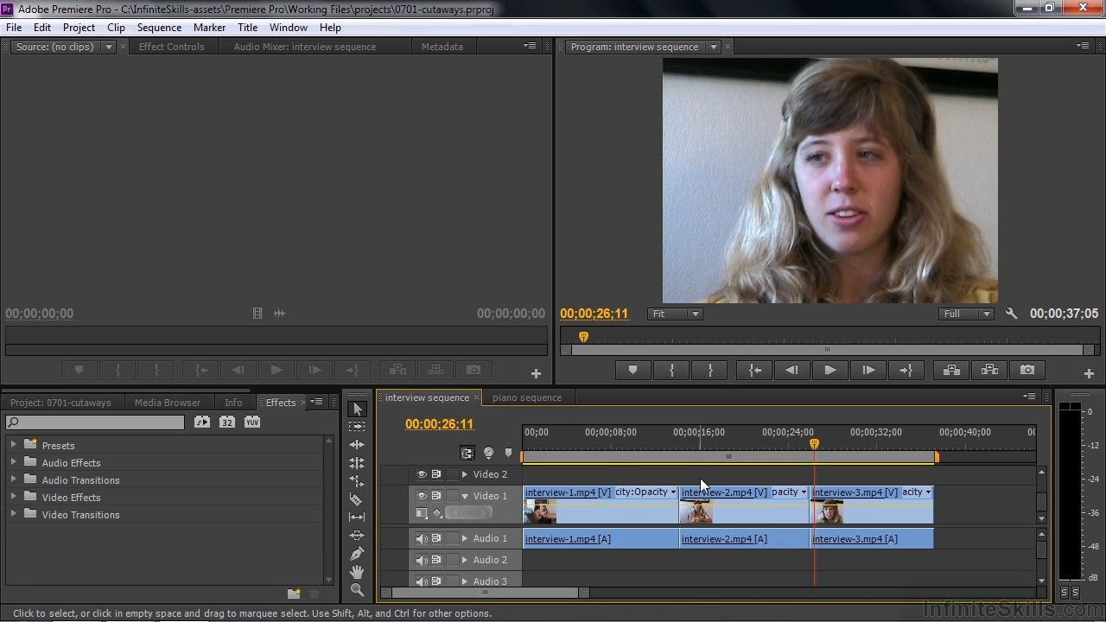
- Examine the hand movements in the piano-4.mp4 clip of the piano sequence by scrubbing between about 00;00;22;23 and 00;00;23;29
{"action": "left_click", "coordinate": [546, 399]}
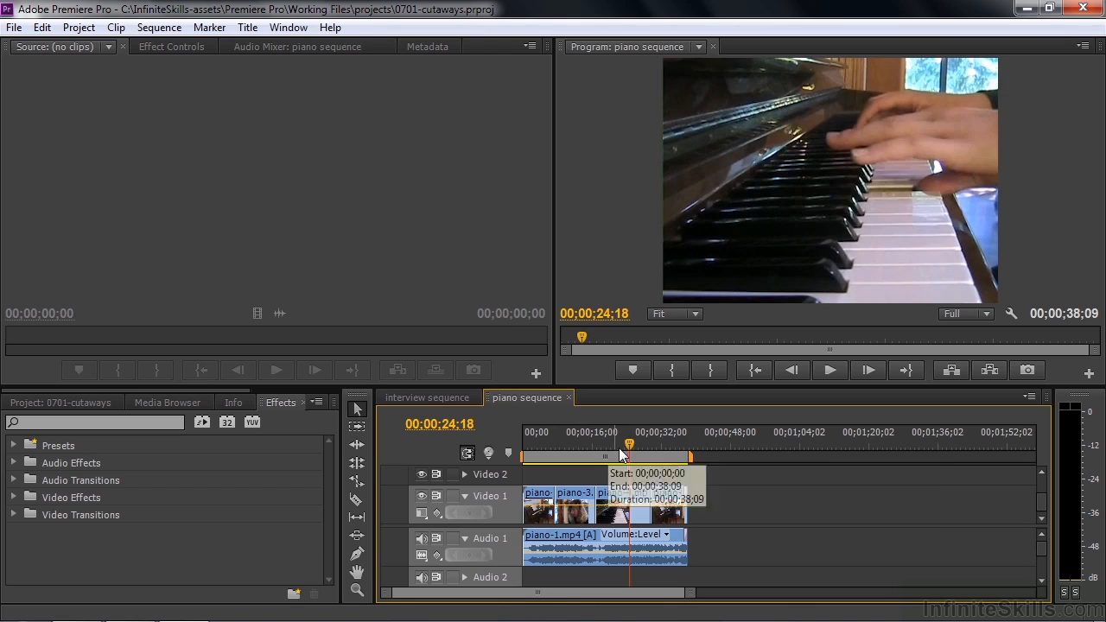
{"action": "left_click_drag", "start_coordinate": [629, 444], "coordinate": [620, 444]}
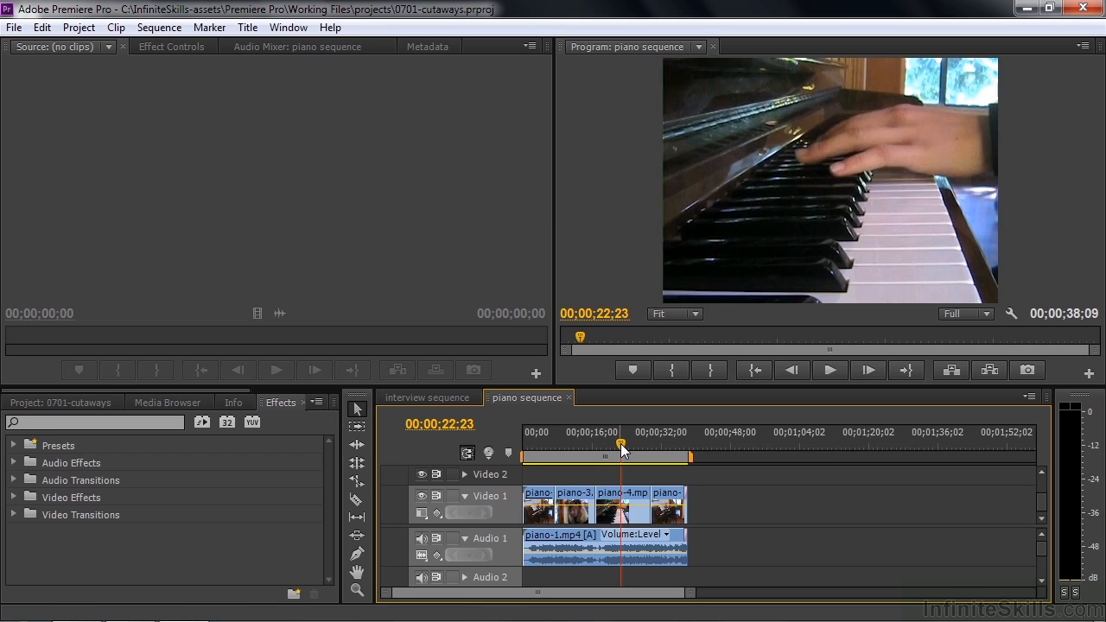
{"action": "left_click_drag", "start_coordinate": [622, 449], "coordinate": [628, 454]}
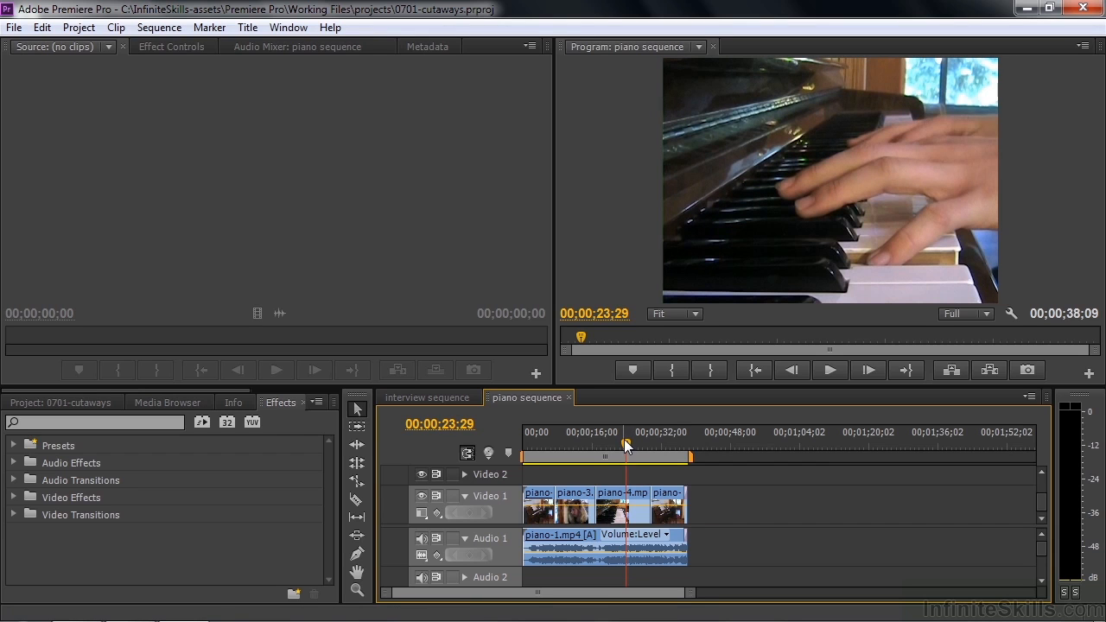
- Return to the interview sequence and examine how the framing changes within interview-2.mp4 from about 00;00;19;16 to 00;00;22;25
{"action": "left_click", "coordinate": [451, 396]}
{"action": "left_click_drag", "start_coordinate": [819, 442], "coordinate": [738, 456]}
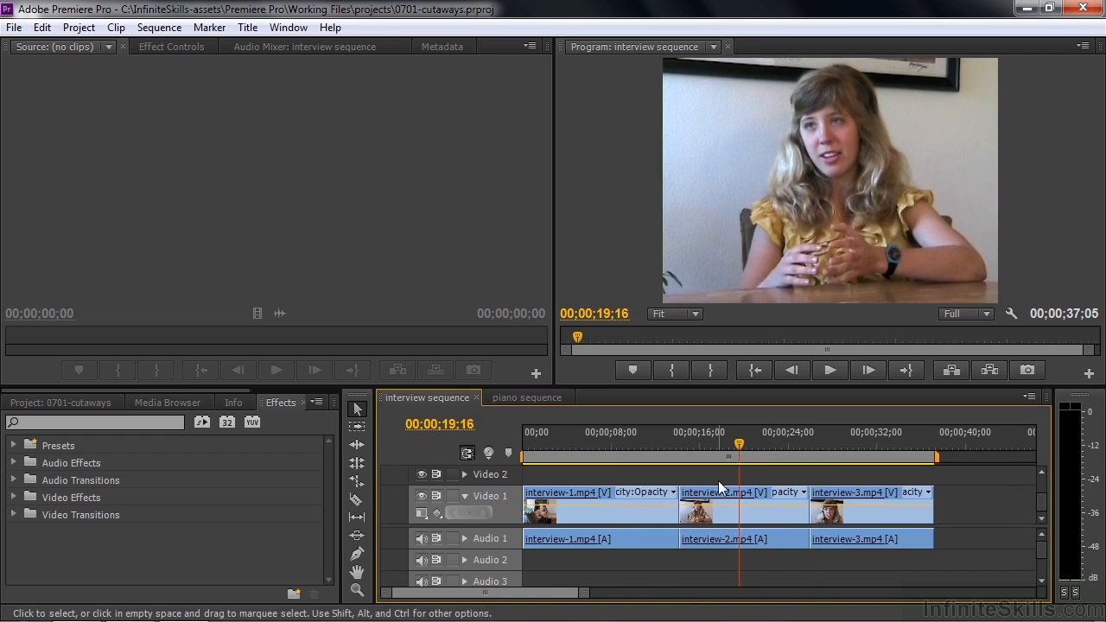
{"action": "key", "text": "space"}
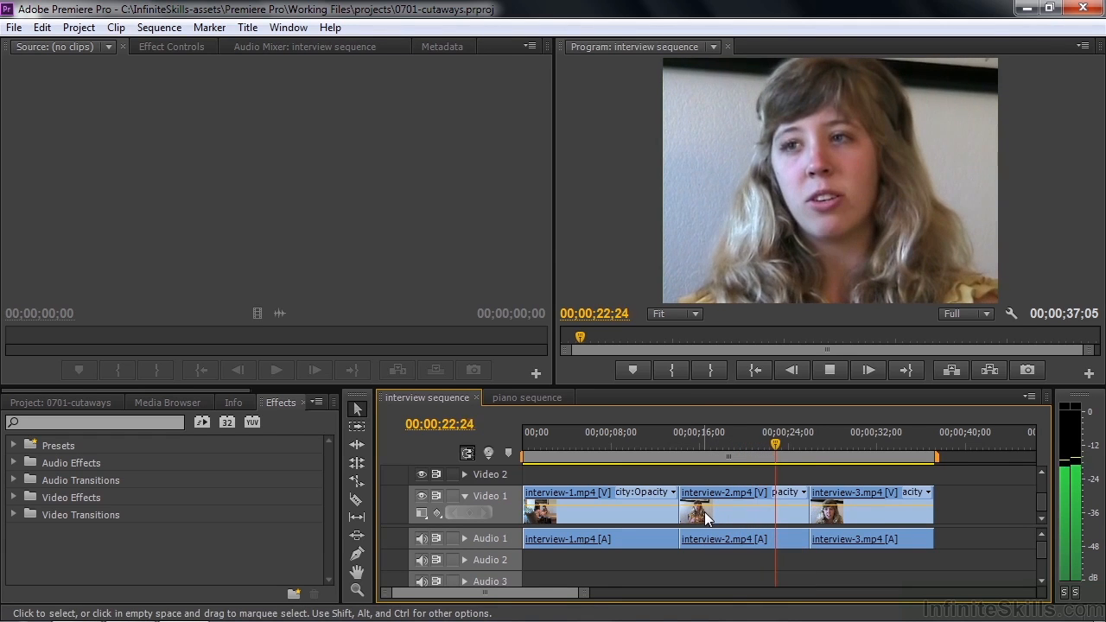
{"action": "key", "text": "space"}
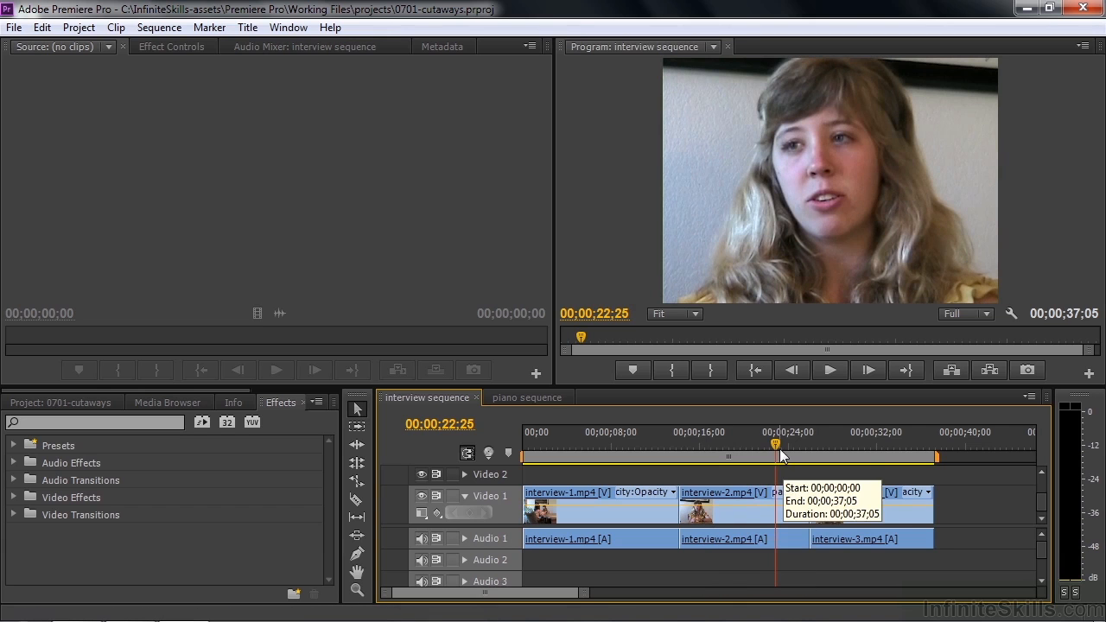
{"action": "mouse_move", "coordinate": [771, 443]}
{"action": "left_mouse_down"}
{"action": "mouse_move", "coordinate": [749, 457]}
{"action": "mouse_move", "coordinate": [774, 457]}
{"action": "left_mouse_up"}
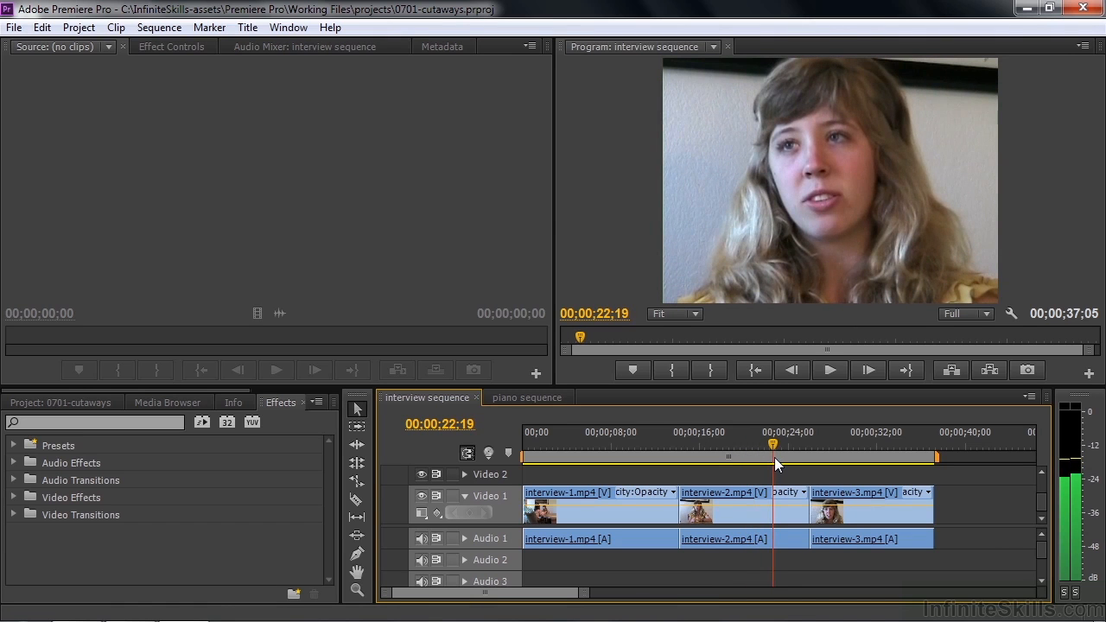
{"action": "left_click_drag", "start_coordinate": [773, 443], "coordinate": [745, 456]}
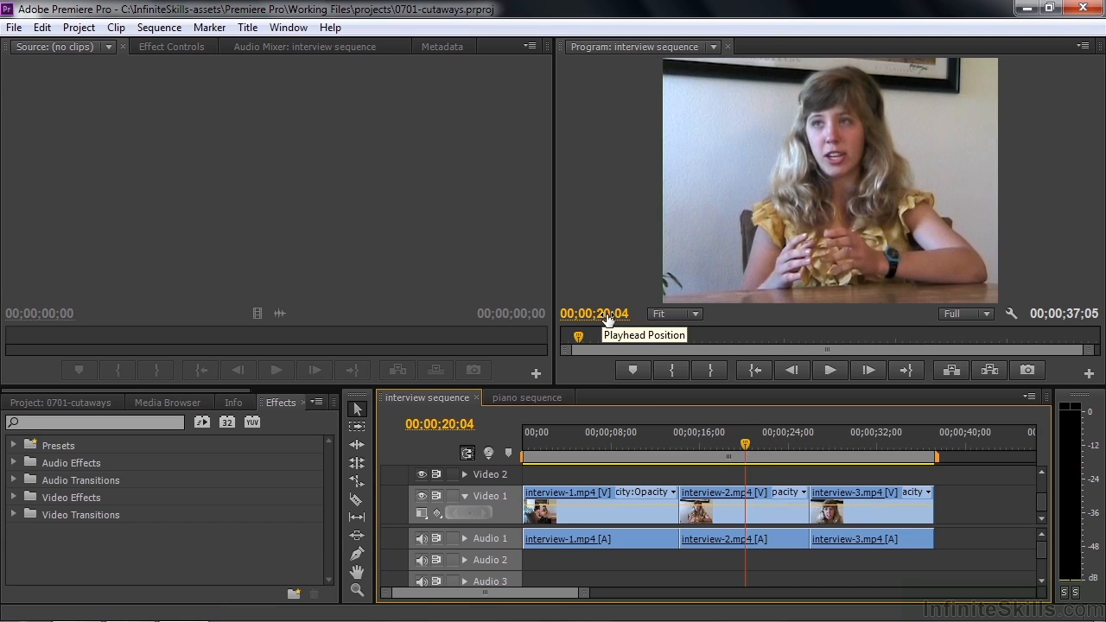
- Display the project's contents as icons and open the interview bin
{"action": "left_click", "coordinate": [88, 403]}
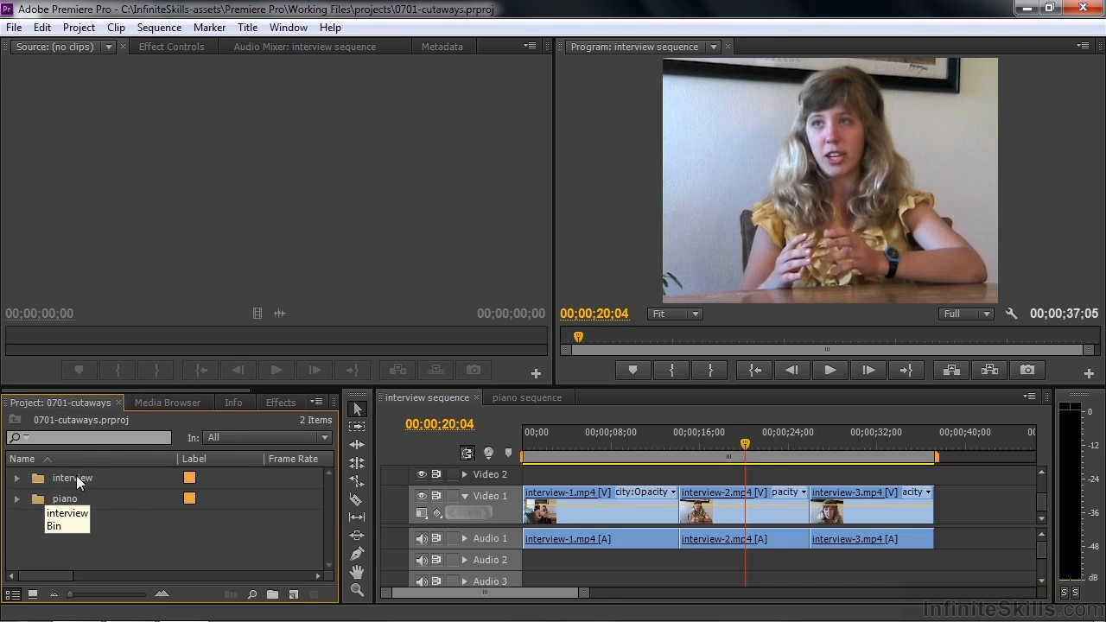
{"action": "left_click", "coordinate": [33, 594]}
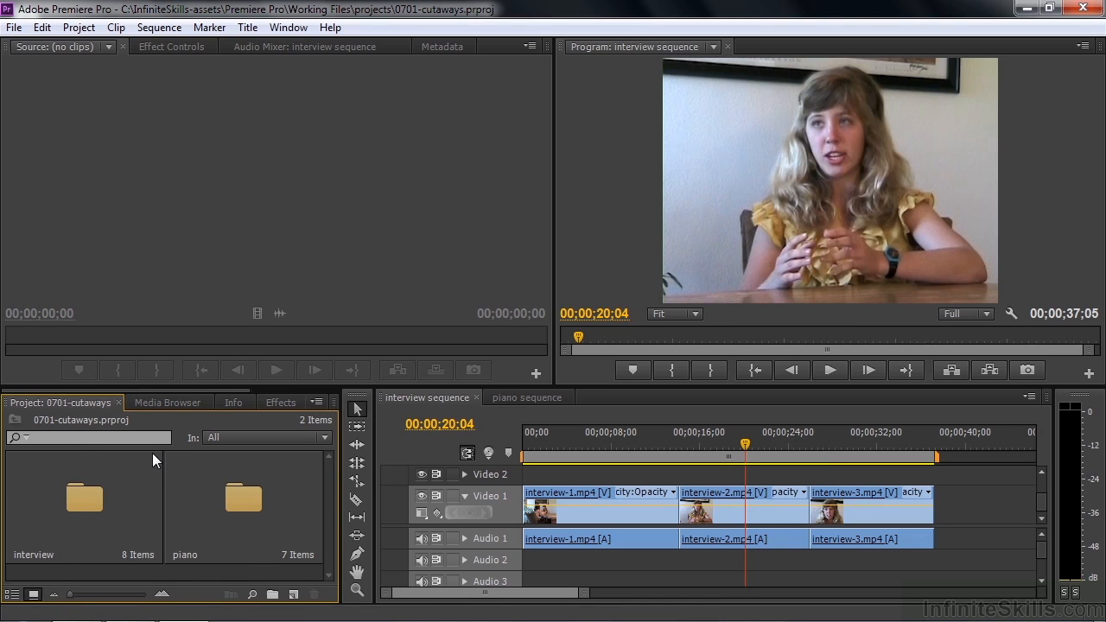
{"action": "double_click", "coordinate": [88, 502]}
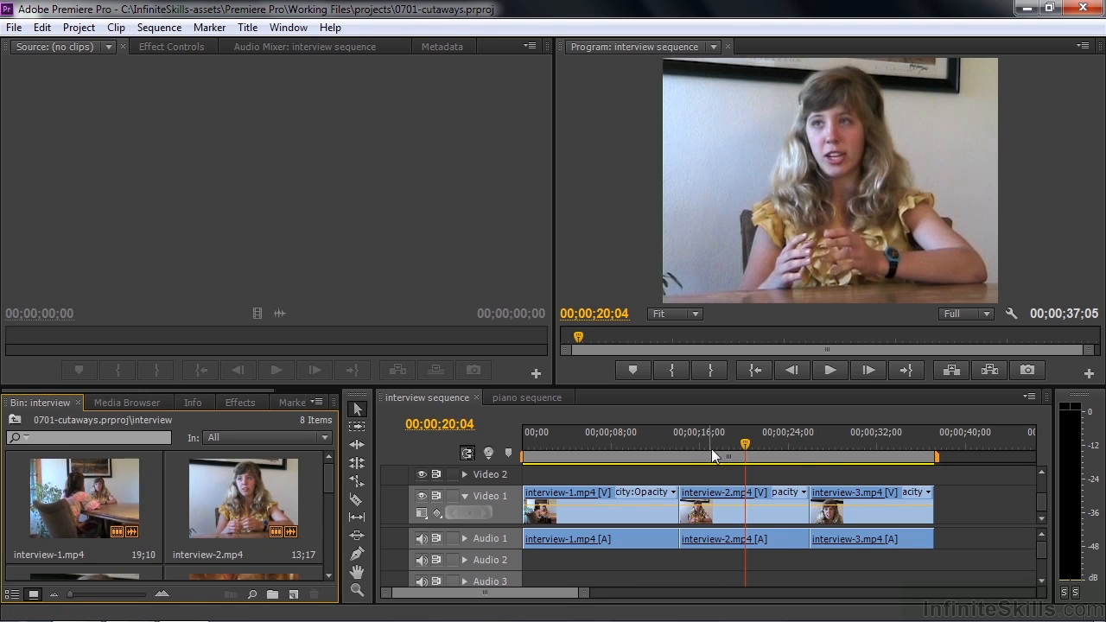
- Play part of interview-1.mp4 in the sequence and look through the interview bin for clips suitable as cutaways
{"action": "left_click_drag", "start_coordinate": [742, 442], "coordinate": [575, 453]}
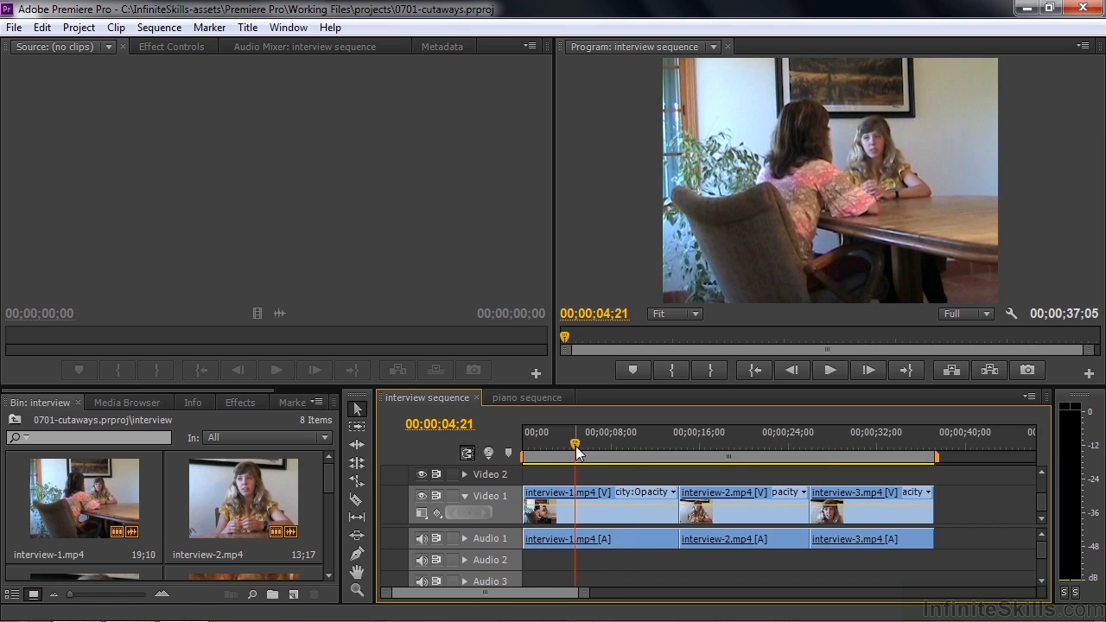
{"action": "key", "text": "space"}
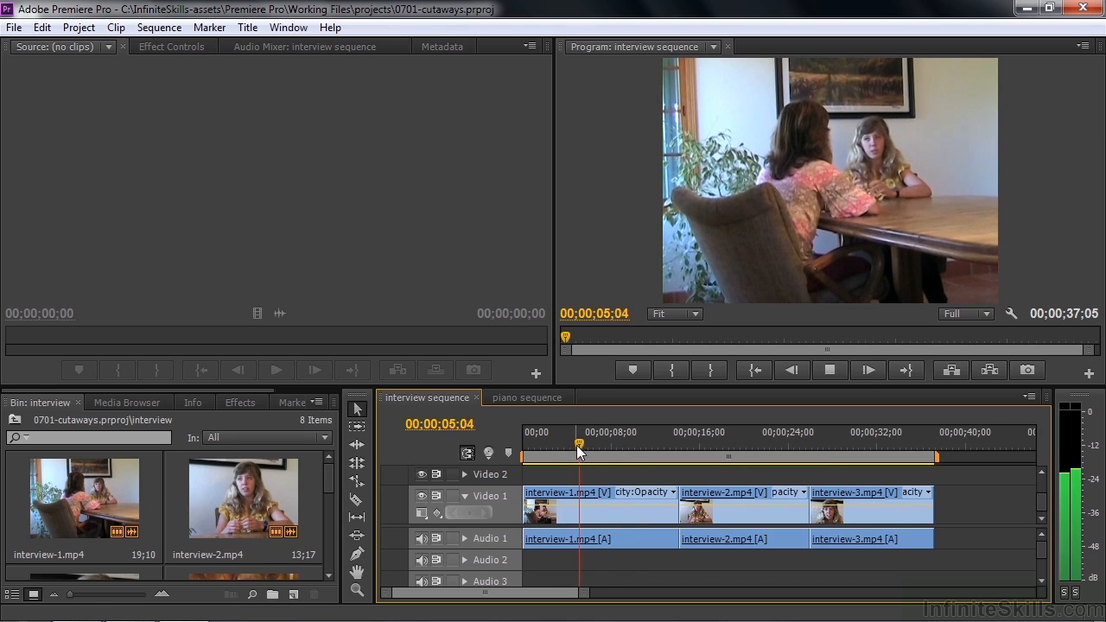
{"action": "key", "text": "space"}
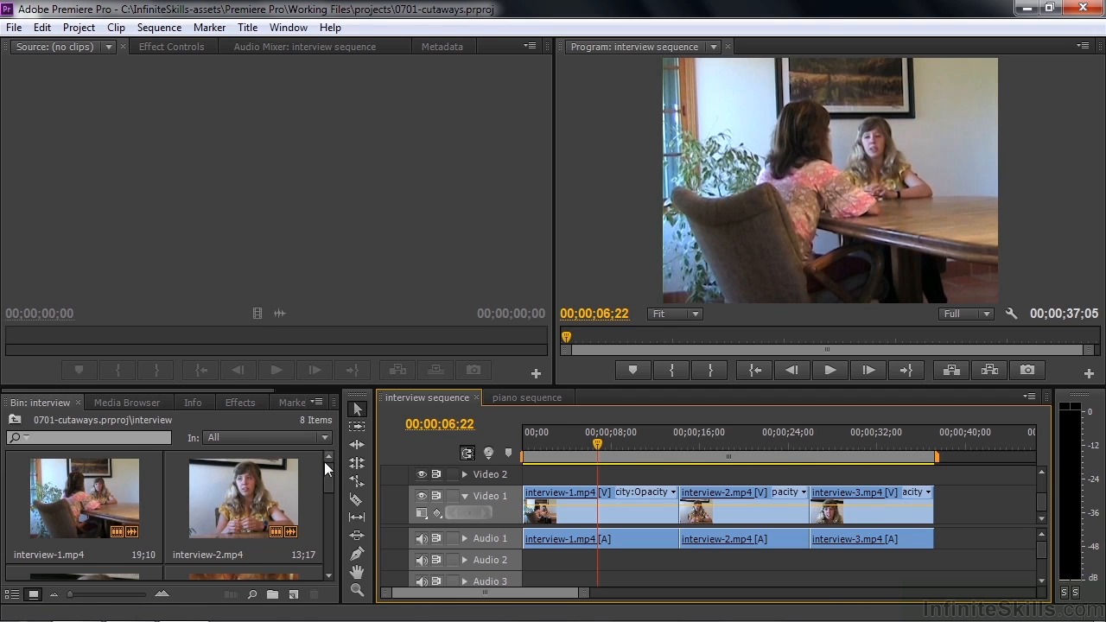
{"action": "left_click_drag", "start_coordinate": [326, 475], "coordinate": [326, 498]}
{"action": "scroll", "coordinate": [332, 506], "scroll_direction": "down", "scroll_amount": 1}
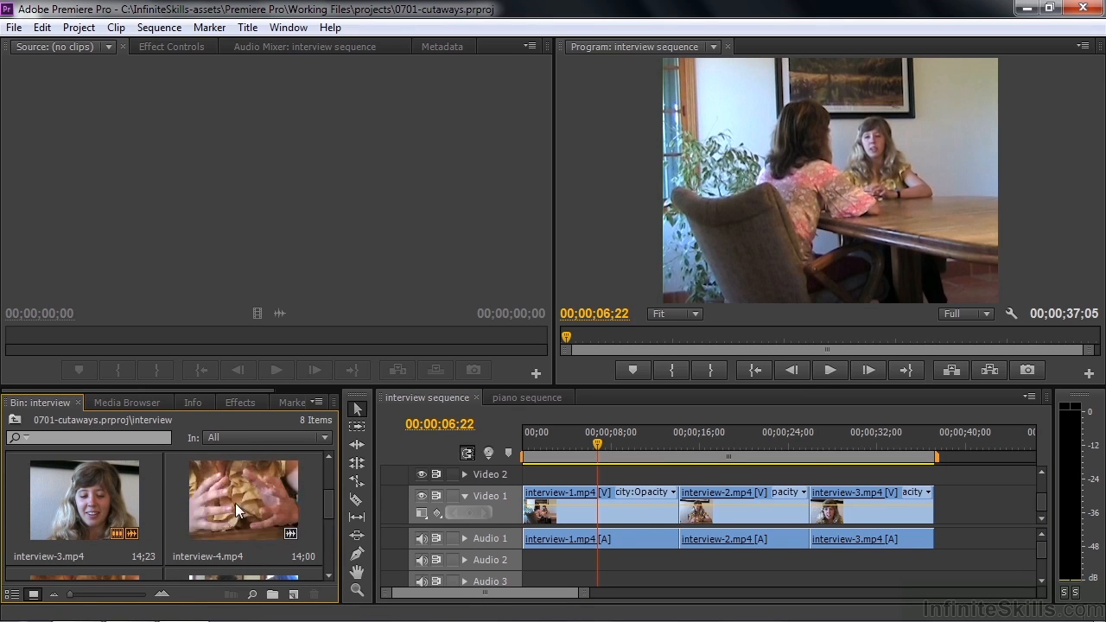
{"action": "left_click_drag", "start_coordinate": [324, 505], "coordinate": [324, 529]}
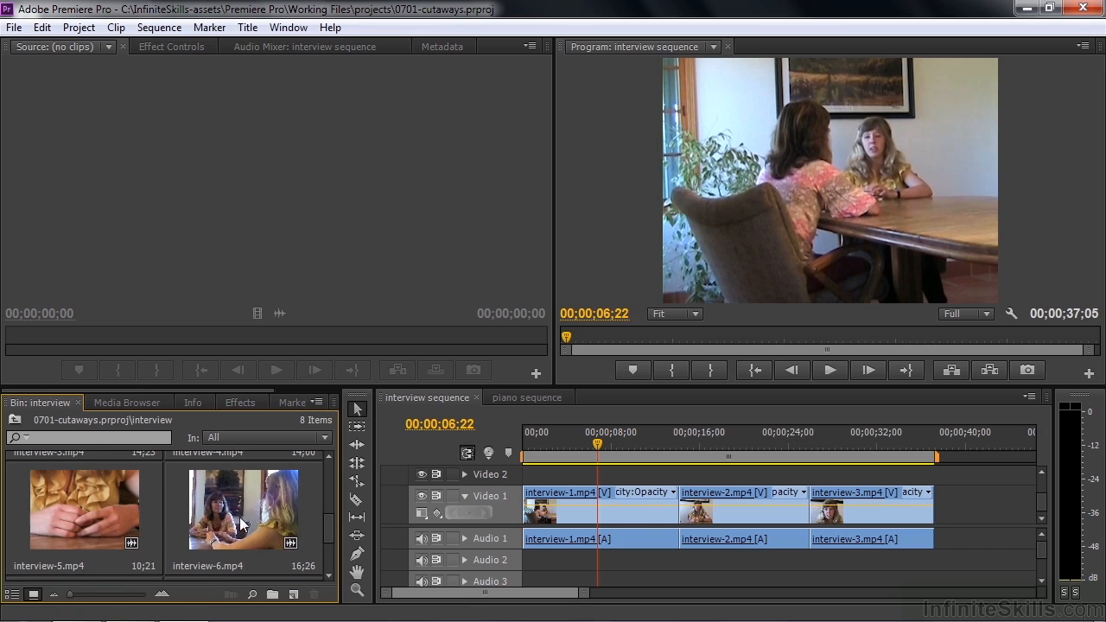
{"action": "left_click_drag", "start_coordinate": [324, 527], "coordinate": [322, 551]}
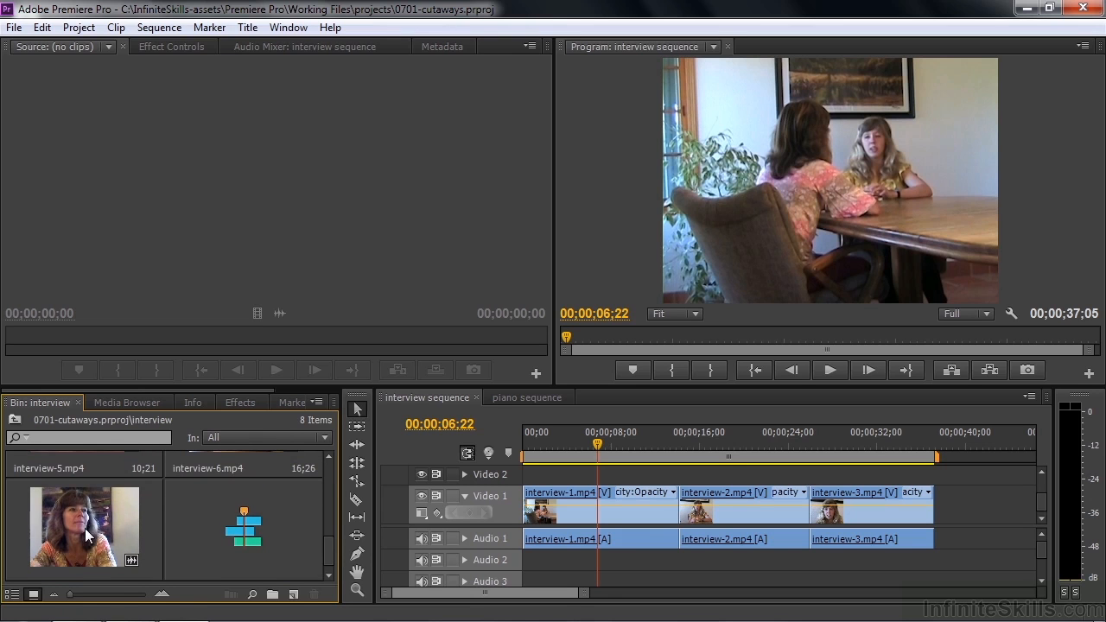
{"action": "left_click_drag", "start_coordinate": [331, 554], "coordinate": [329, 532]}
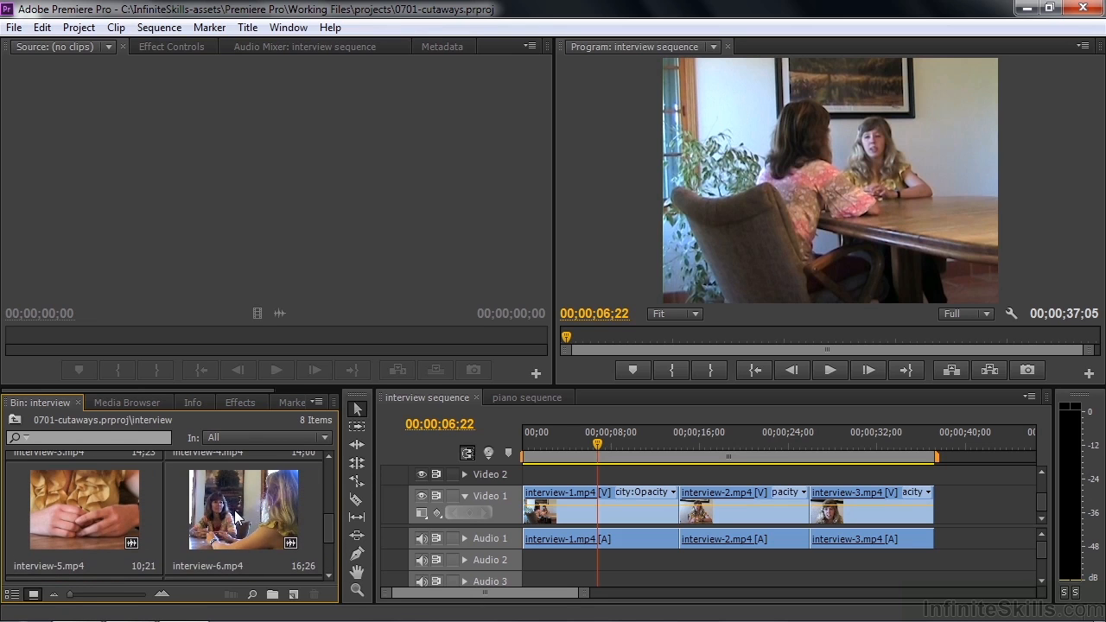
- Move the interview sequence's playhead to 00;00;20;07 and load interview-6.mp4 as the source clip
{"action": "left_click", "coordinate": [599, 445]}
{"action": "left_click_drag", "start_coordinate": [600, 448], "coordinate": [745, 459]}
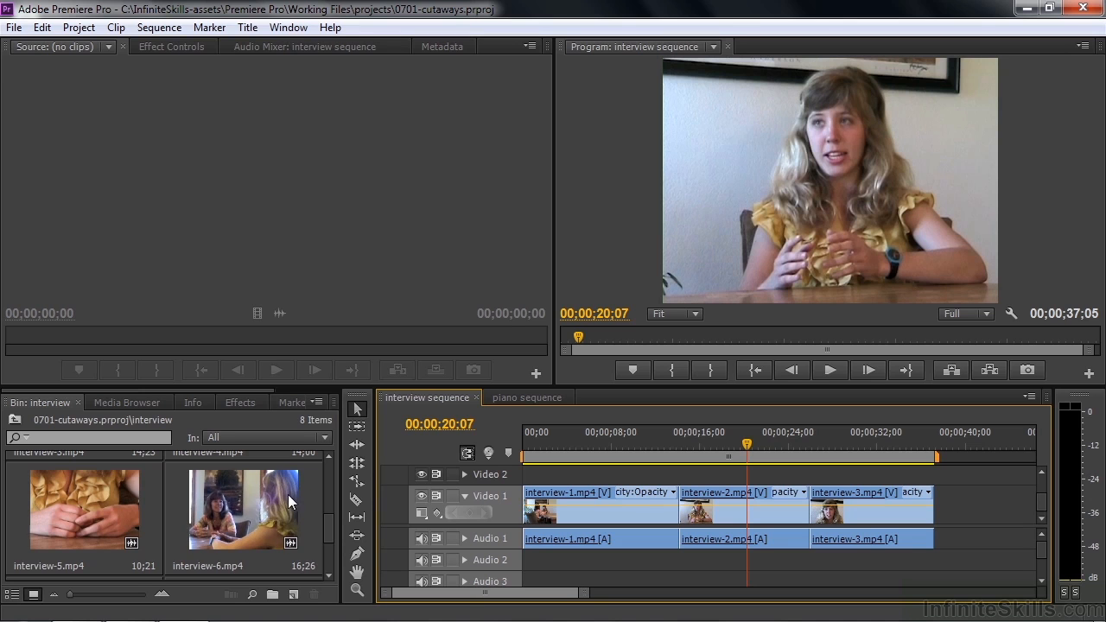
{"action": "left_click", "coordinate": [226, 504]}
{"action": "double_click", "coordinate": [227, 504]}
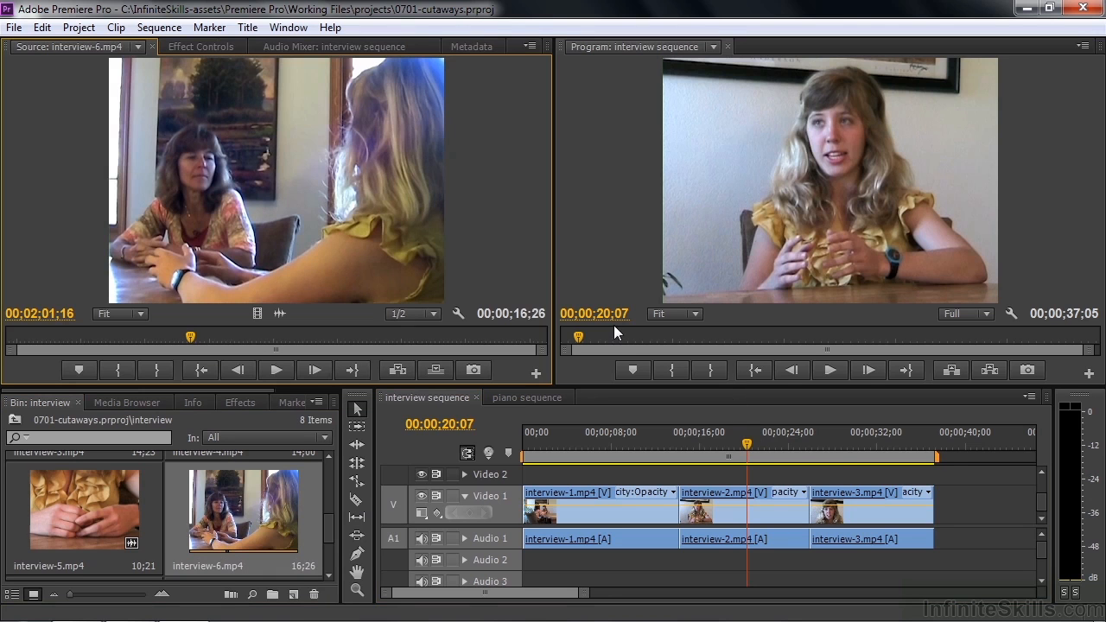
- Park the interview sequence's playhead at 00;00;19;27 and mark an In point in interview-6.mp4 at 00;02;01;04
{"action": "left_click_drag", "start_coordinate": [748, 443], "coordinate": [774, 456]}
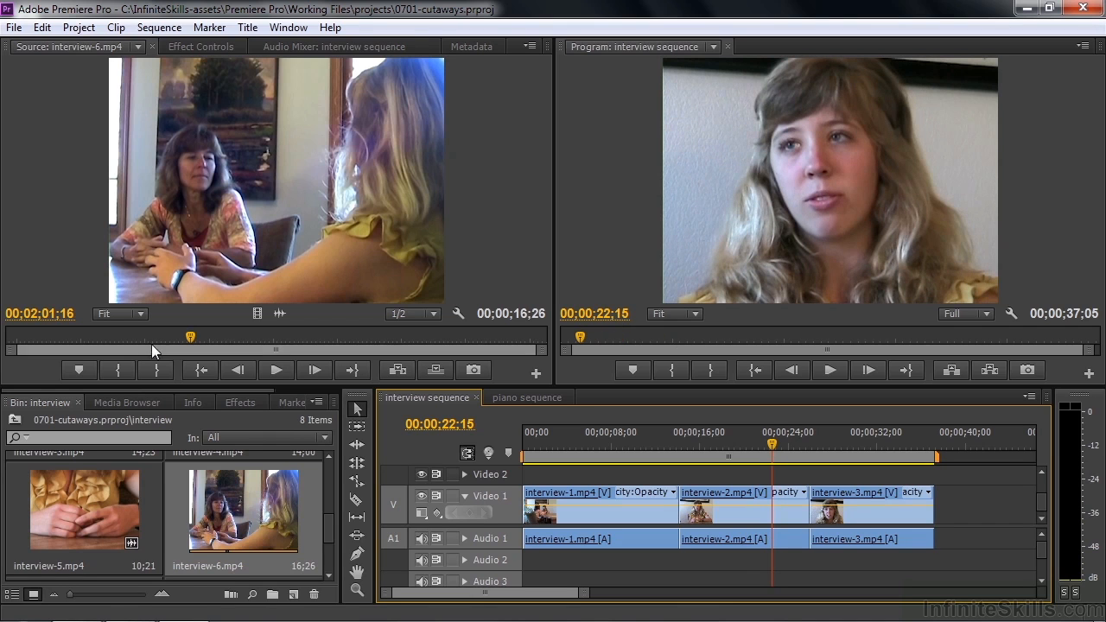
{"action": "left_click_drag", "start_coordinate": [773, 439], "coordinate": [742, 453]}
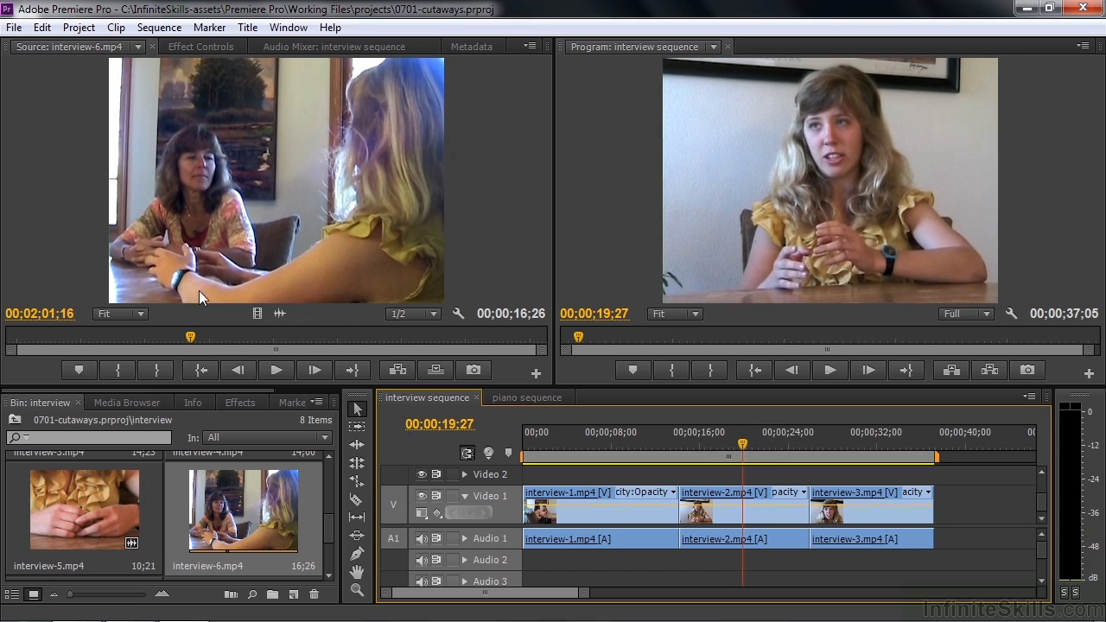
{"action": "left_click_drag", "start_coordinate": [190, 338], "coordinate": [177, 341]}
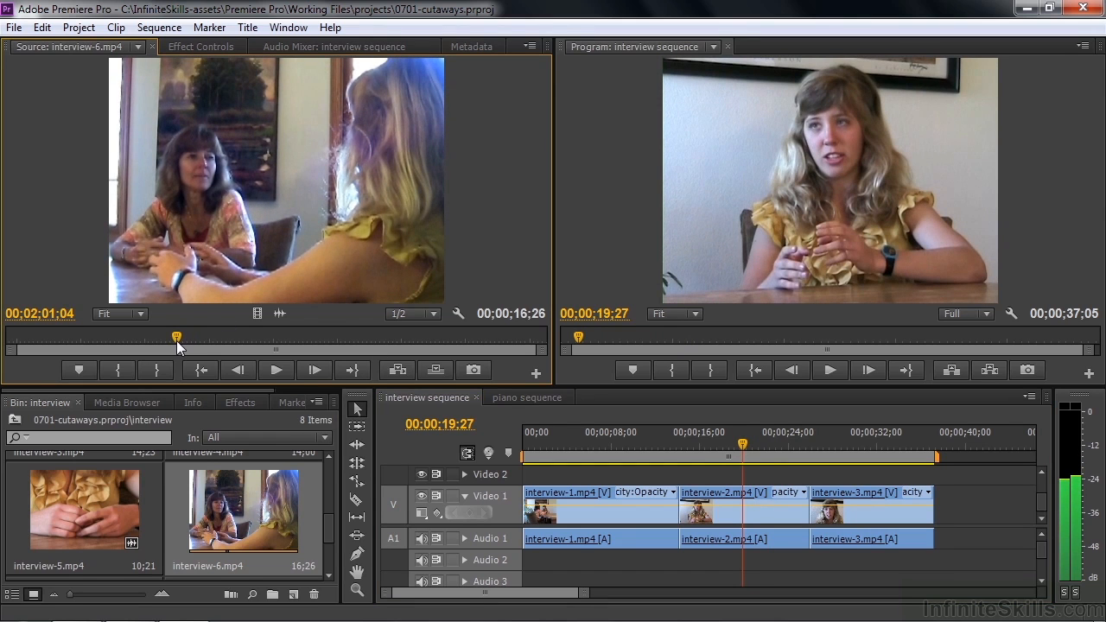
{"action": "left_click", "coordinate": [123, 370]}
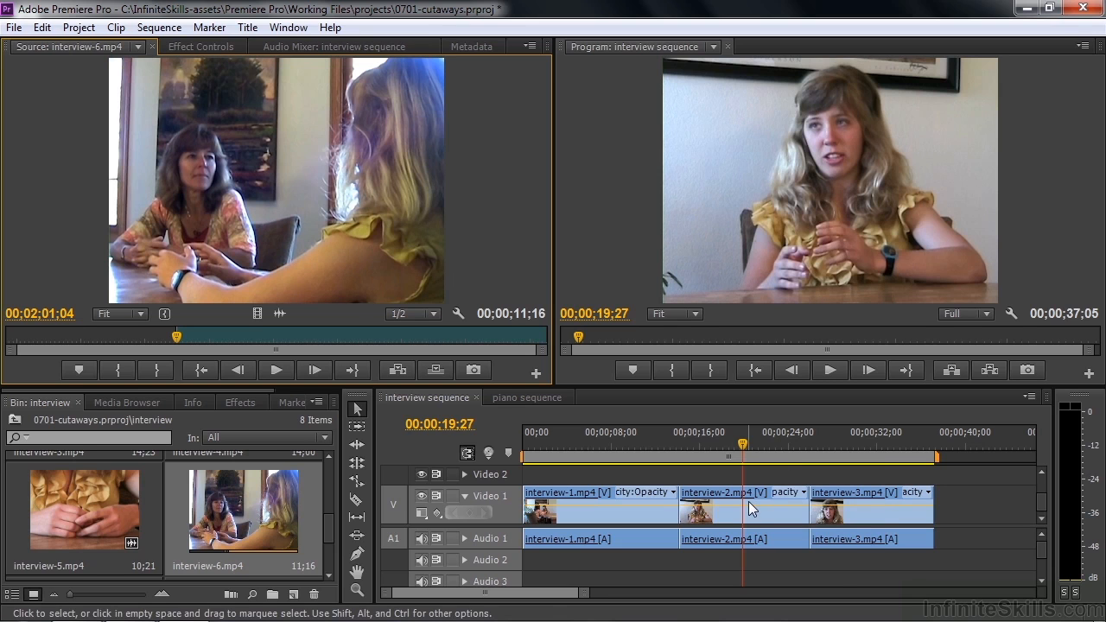
- Try overwriting interview-2.mp4 with interview-6.mp4, including its audio, at the playhead on Video 1, and undo the edit
{"action": "left_click_drag", "start_coordinate": [364, 231], "coordinate": [750, 523]}
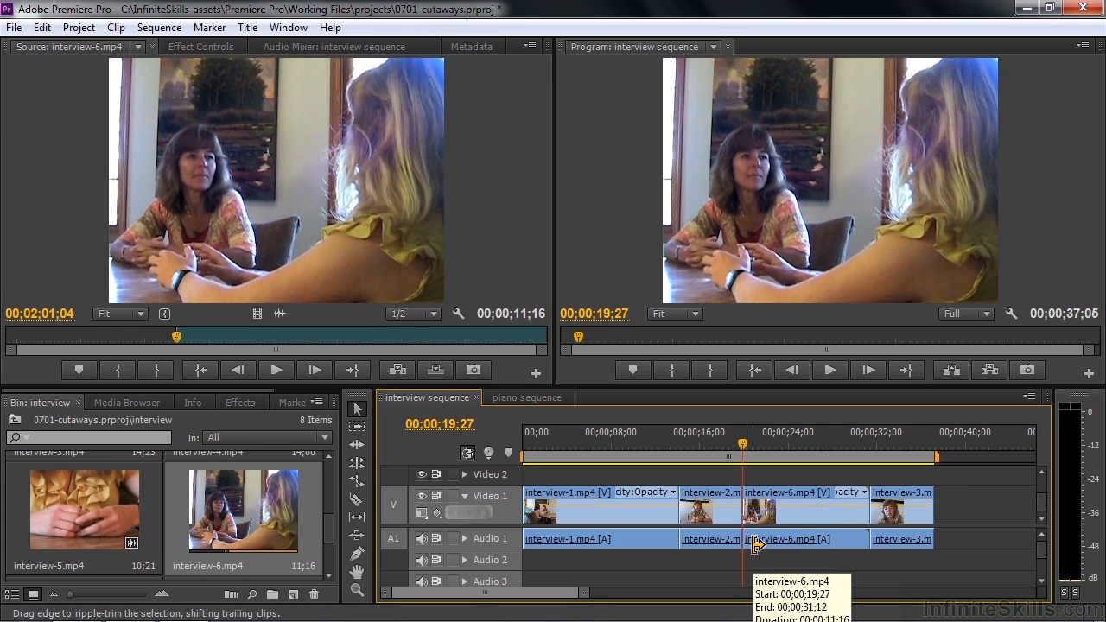
{"action": "left_click", "coordinate": [774, 528]}
{"action": "key", "text": "shift+Delete"}
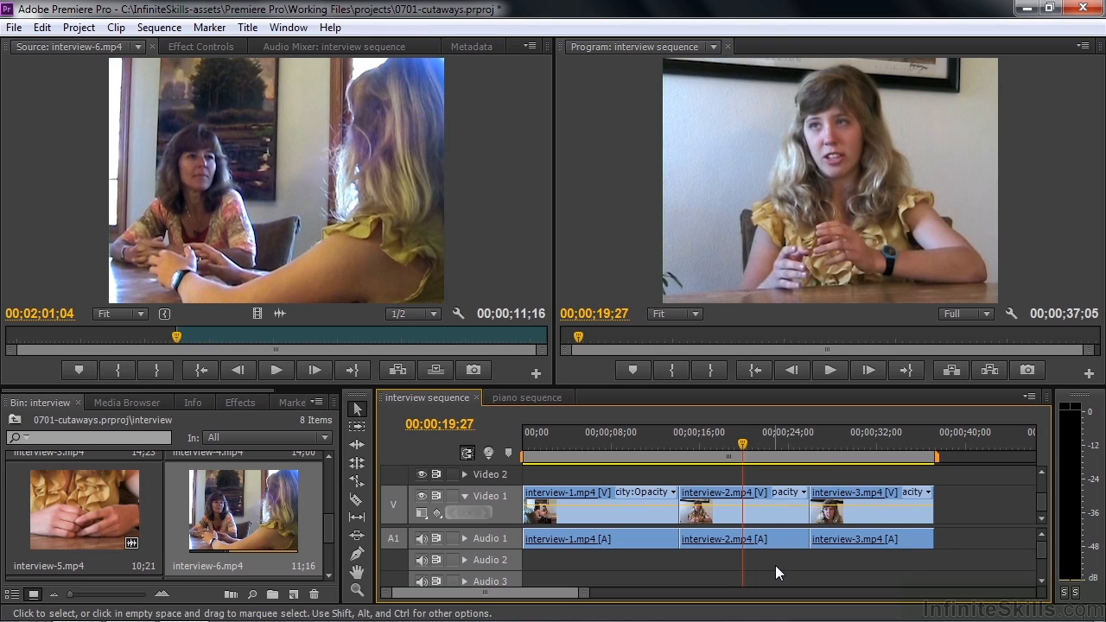
- Try placing interview-6.mp4 with its audio on Video 2 and Audio 2 at the playhead, and undo the edit
{"action": "left_click", "coordinate": [345, 271]}
{"action": "left_click_drag", "start_coordinate": [770, 458], "coordinate": [781, 559]}
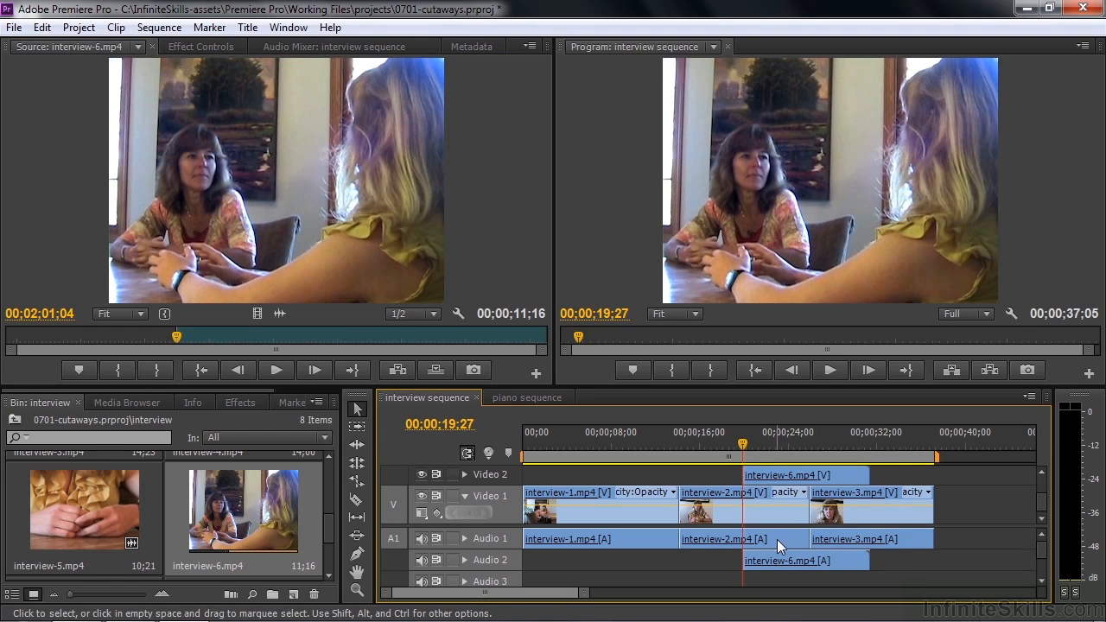
{"action": "key", "text": "ctrl+z"}
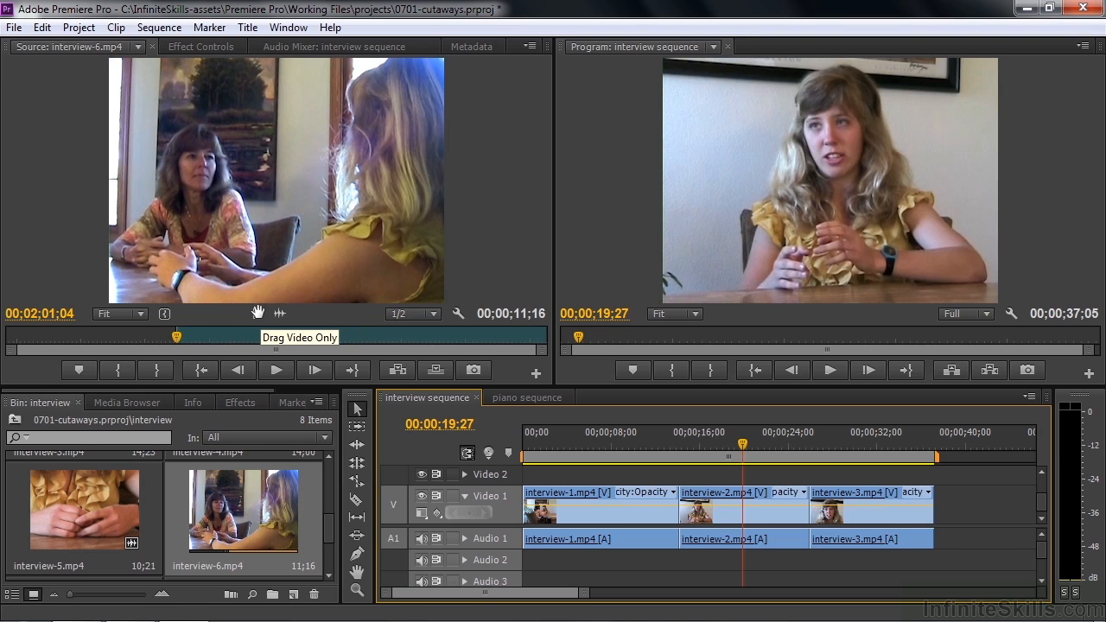
- Place only the video of interview-6.mp4 on Video 2 at 00;00;19;27 and trim its end to 00;00;22;22
{"action": "left_click_drag", "start_coordinate": [257, 313], "coordinate": [750, 475]}
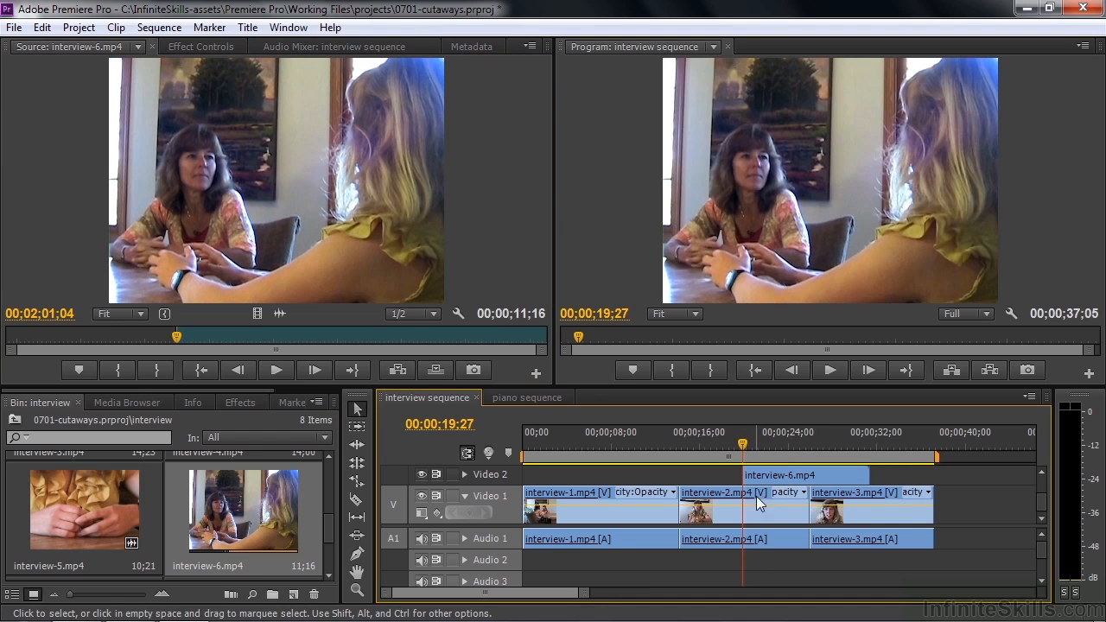
{"action": "left_click_drag", "start_coordinate": [744, 450], "coordinate": [776, 461]}
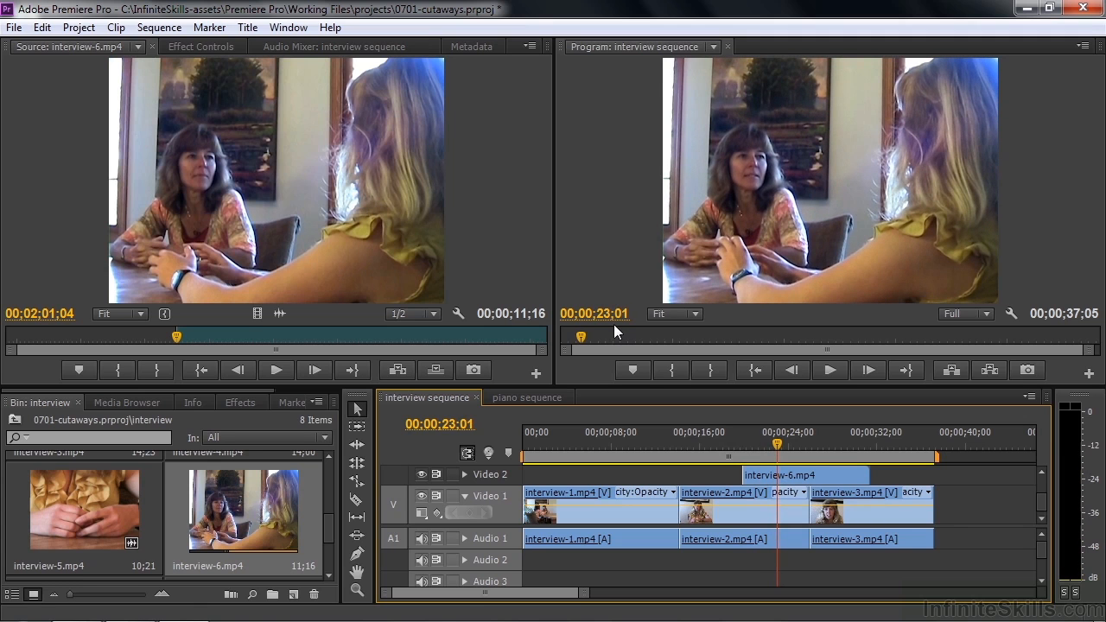
{"action": "left_click", "coordinate": [775, 446]}
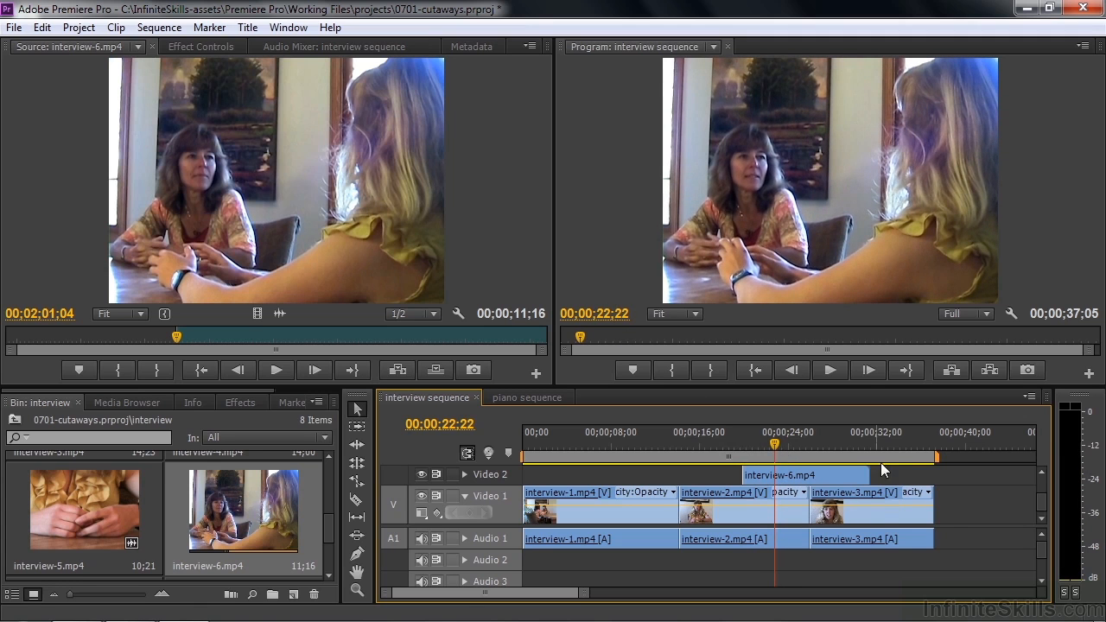
{"action": "left_click_drag", "start_coordinate": [857, 474], "coordinate": [769, 474]}
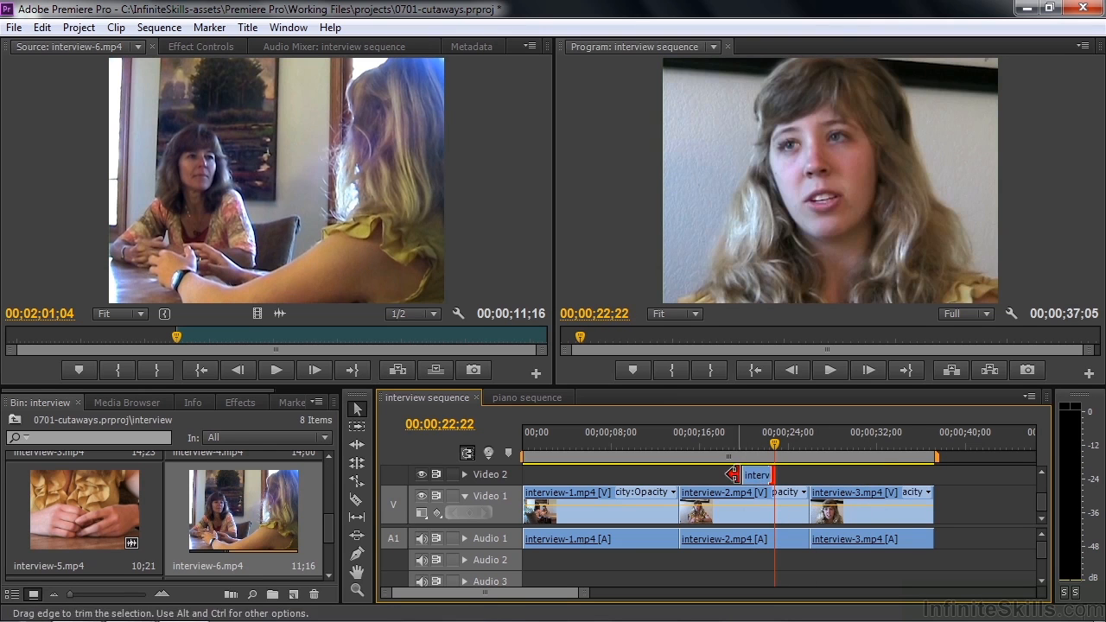
- Play the interview sequence through the interview-6.mp4 cutaway and scrub back over it
{"action": "left_click", "coordinate": [722, 448]}
{"action": "key", "text": "space"}
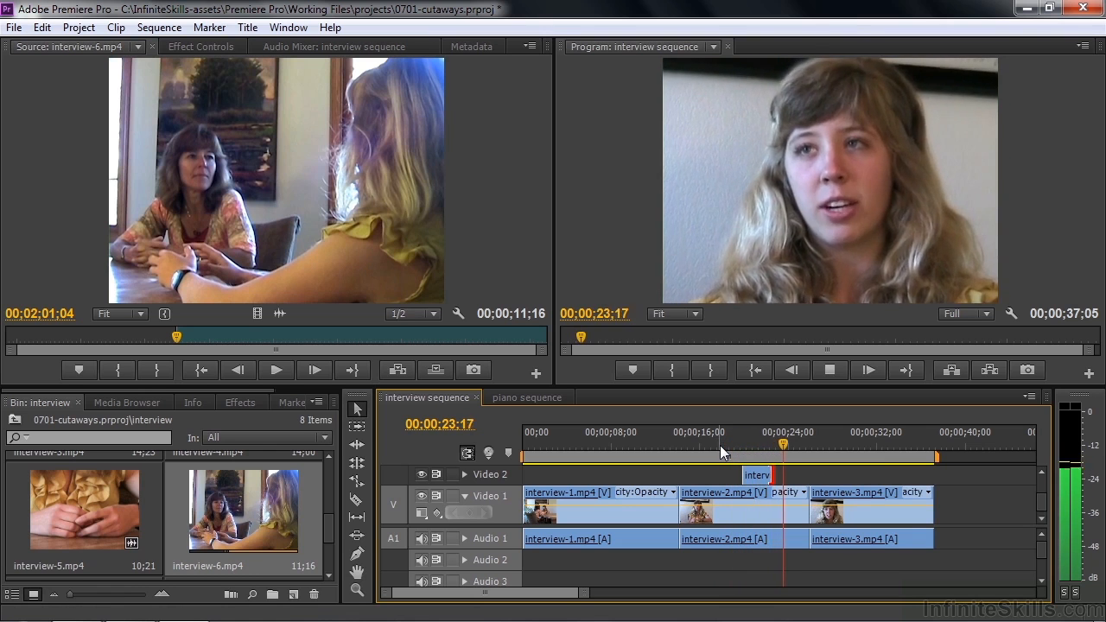
{"action": "key", "text": "space"}
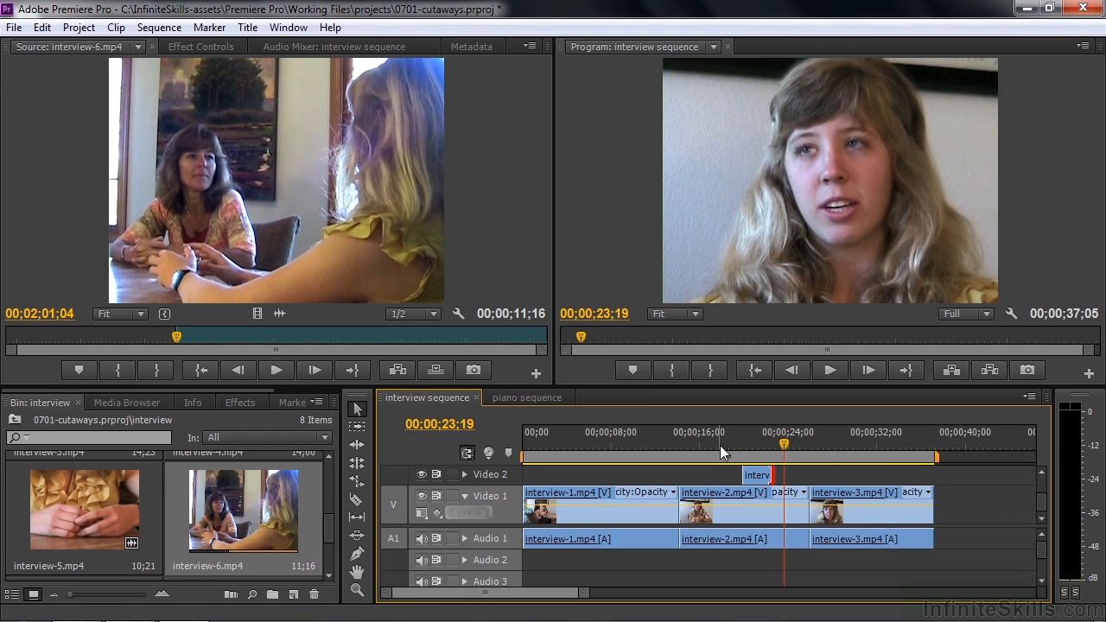
{"action": "mouse_move", "coordinate": [764, 445]}
{"action": "left_mouse_down"}
{"action": "mouse_move", "coordinate": [739, 440]}
{"action": "mouse_move", "coordinate": [767, 459]}
{"action": "mouse_move", "coordinate": [732, 454]}
{"action": "mouse_move", "coordinate": [760, 456]}
{"action": "left_mouse_up"}
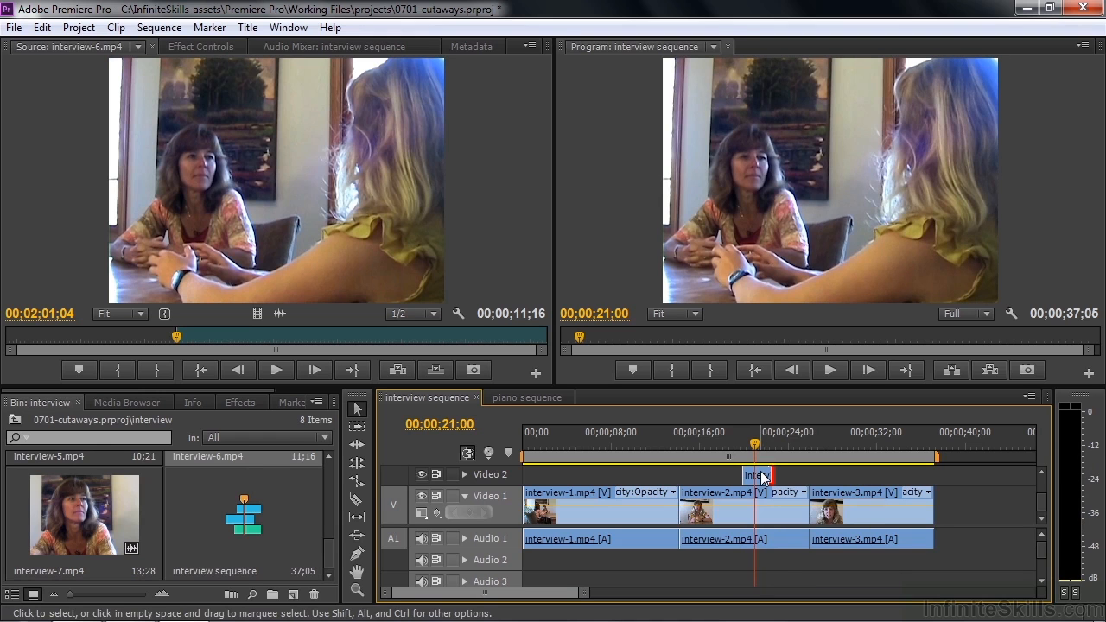
- Delete the interview-6.mp4 cutaway from Video 2, park the playhead at 00;00;20;04 and load interview-4.mp4 as the source clip
{"action": "left_click", "coordinate": [762, 476]}
{"action": "left_click_drag", "start_coordinate": [761, 476], "coordinate": [745, 451]}
{"action": "left_click_drag", "start_coordinate": [329, 550], "coordinate": [331, 500]}
{"action": "double_click", "coordinate": [238, 500]}
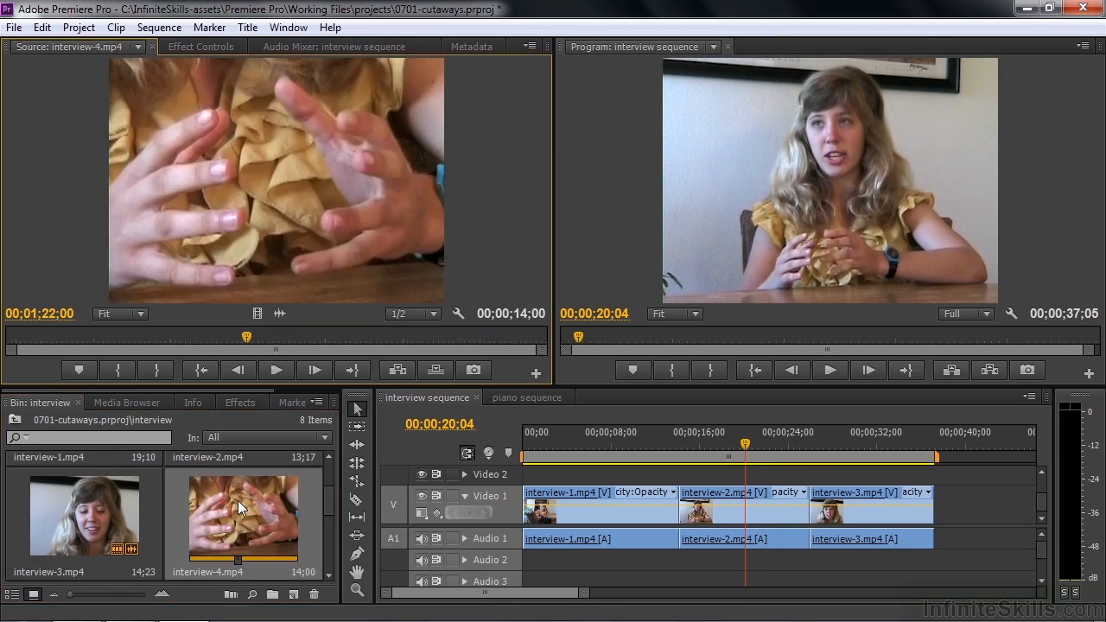
- Mark an In point at 00;01;18;02 in interview-4.mp4 and place only its video on Video 2 at the sequence playhead
{"action": "left_click_drag", "start_coordinate": [249, 339], "coordinate": [97, 334]}
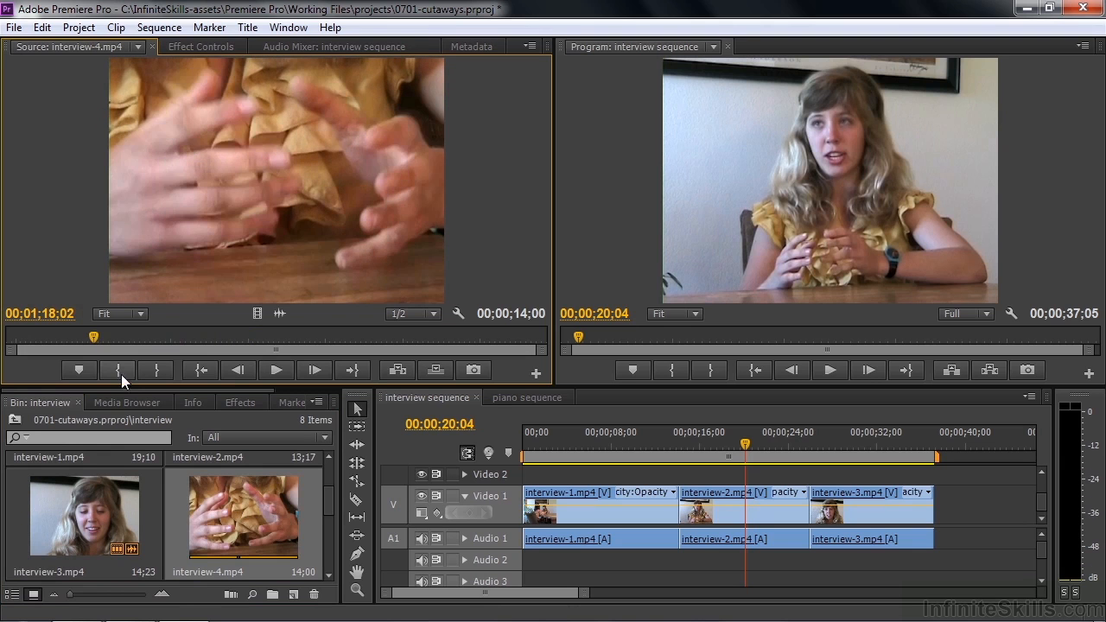
{"action": "left_click", "coordinate": [119, 370]}
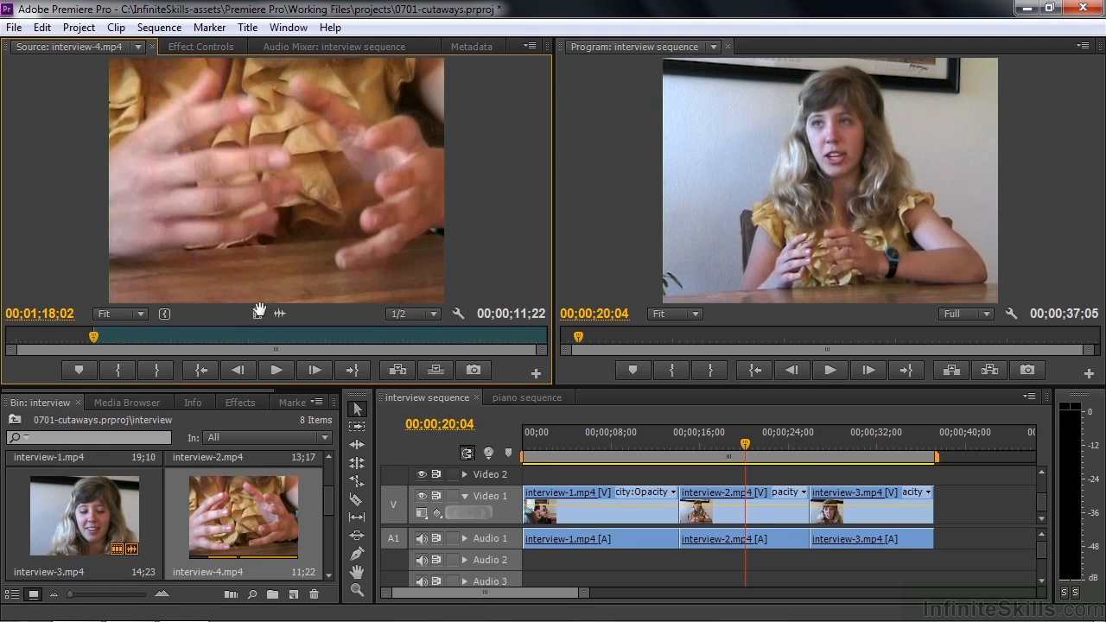
{"action": "left_click_drag", "start_coordinate": [659, 425], "coordinate": [756, 467]}
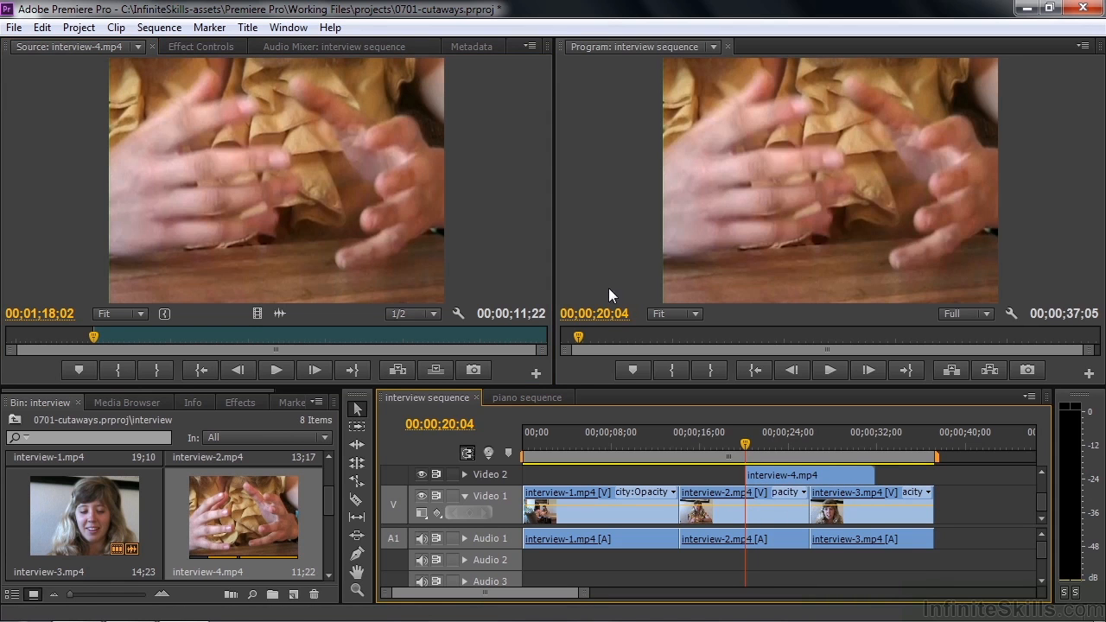
- Trim the end of interview-4.mp4 on Video 2 to 00;00;22;22 and play through the cutaway
{"action": "left_click_drag", "start_coordinate": [746, 440], "coordinate": [774, 444]}
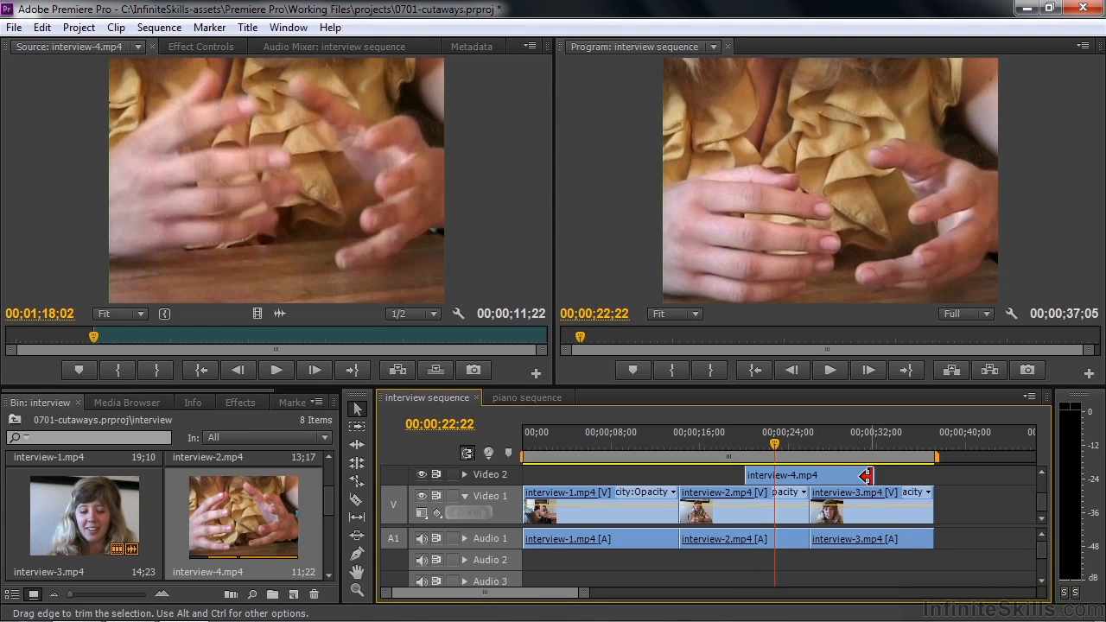
{"action": "left_click_drag", "start_coordinate": [866, 475], "coordinate": [731, 450]}
{"action": "key", "text": "space"}
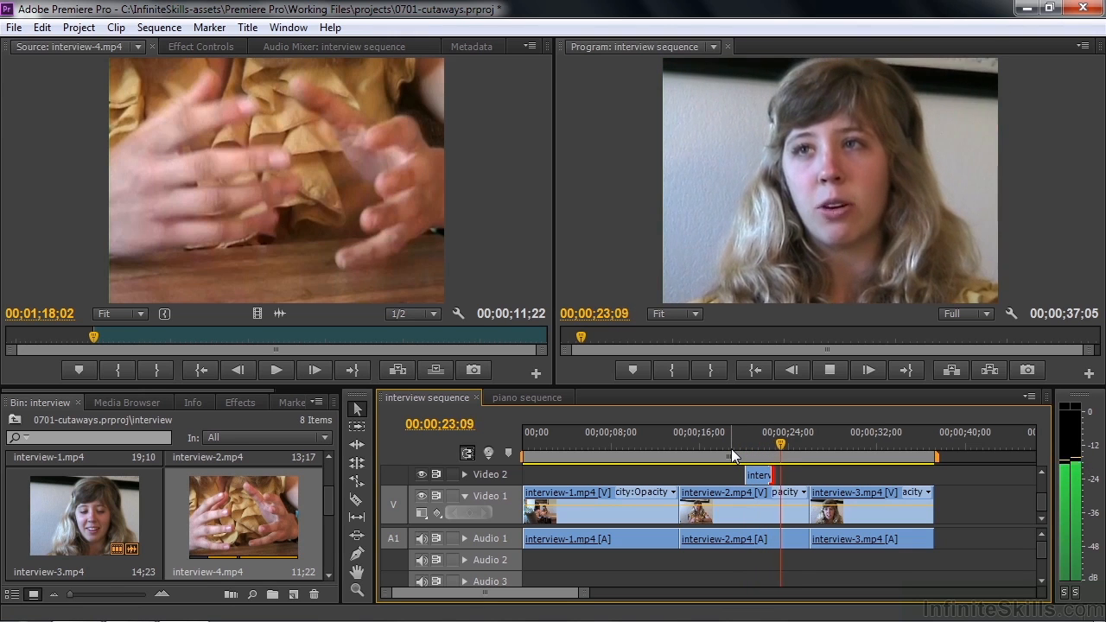
{"action": "key", "text": "space"}
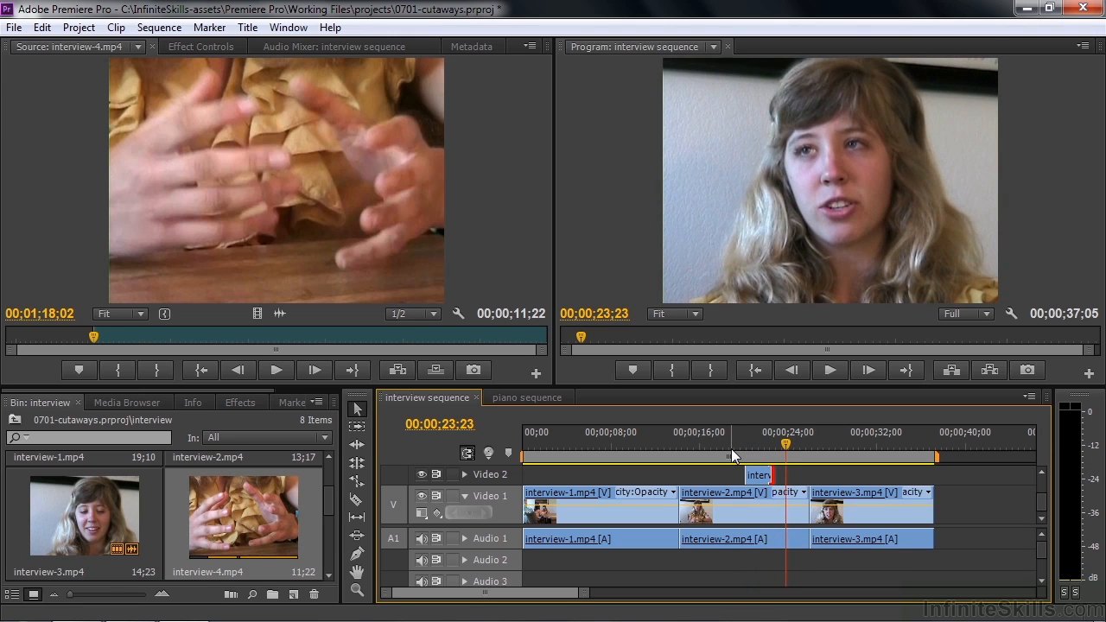
- Play the sequence repeatedly across the cut between interview-2.mp4 and interview-3.mp4 to check the transition
{"action": "mouse_move", "coordinate": [787, 445]}
{"action": "left_mouse_down"}
{"action": "mouse_move", "coordinate": [780, 441]}
{"action": "mouse_move", "coordinate": [815, 452]}
{"action": "mouse_move", "coordinate": [803, 450]}
{"action": "left_mouse_up"}
{"action": "key", "text": "space"}
{"action": "key", "text": "space"}
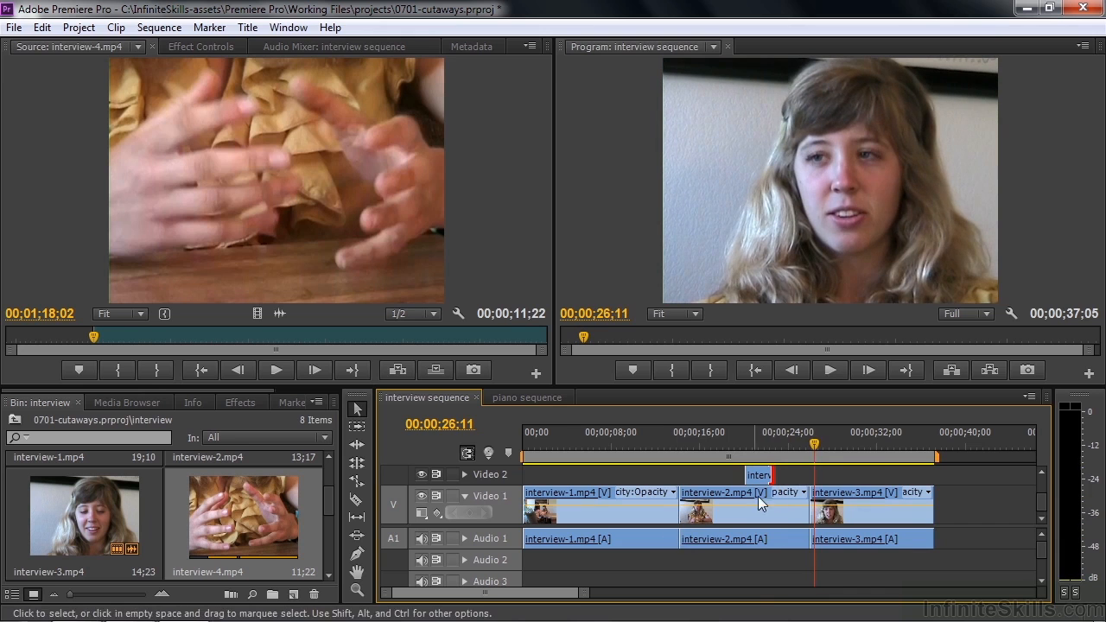
{"action": "left_click_drag", "start_coordinate": [817, 448], "coordinate": [807, 453]}
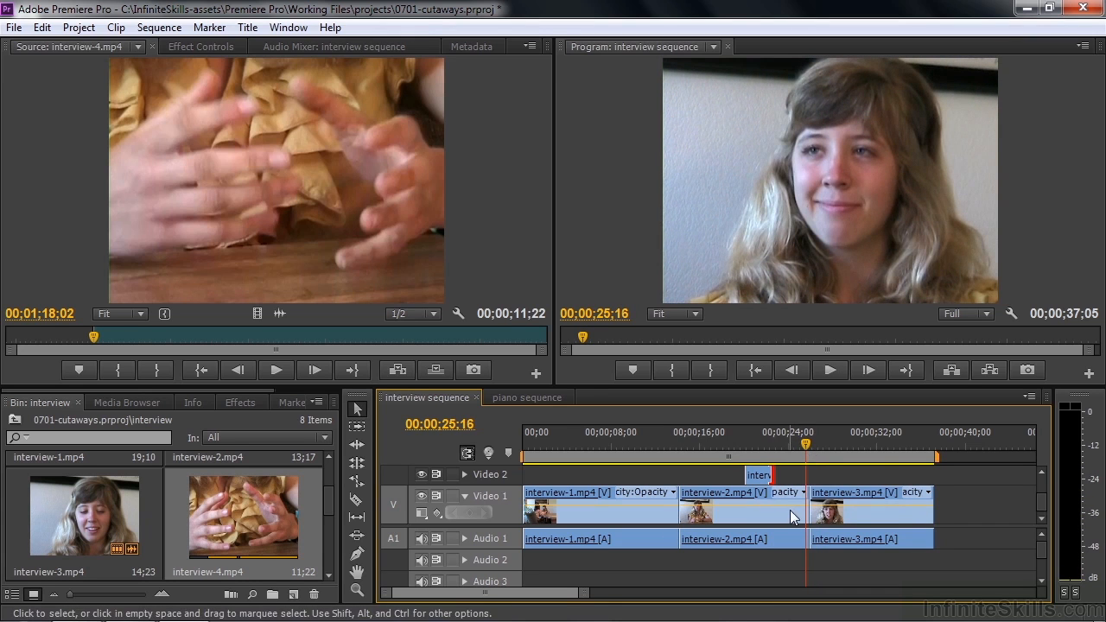
{"action": "key", "text": "space"}
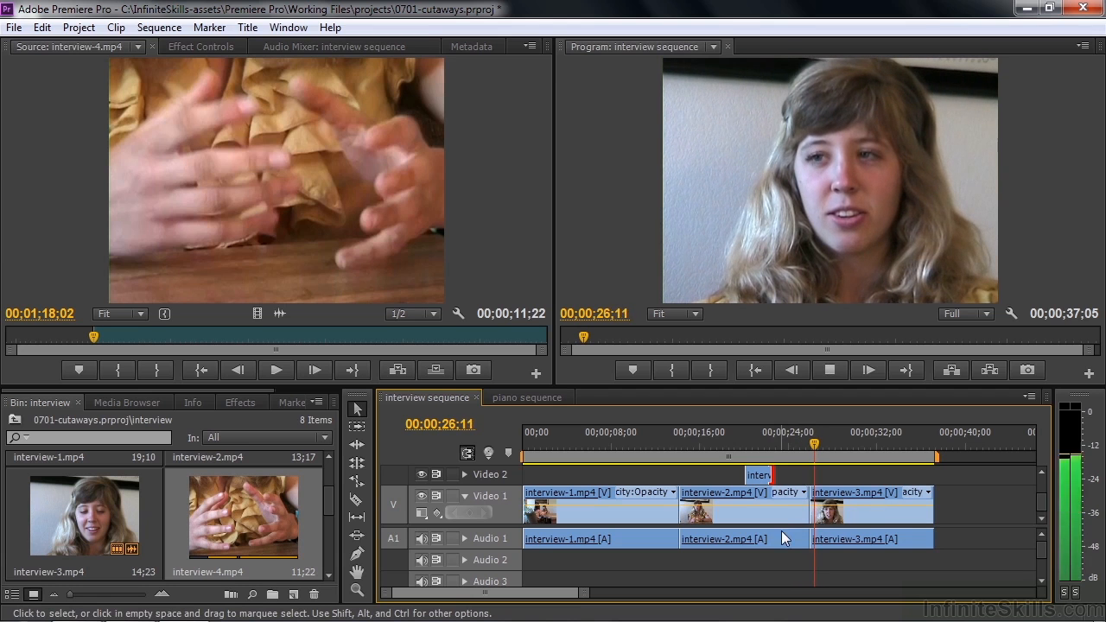
{"action": "key", "text": "space"}
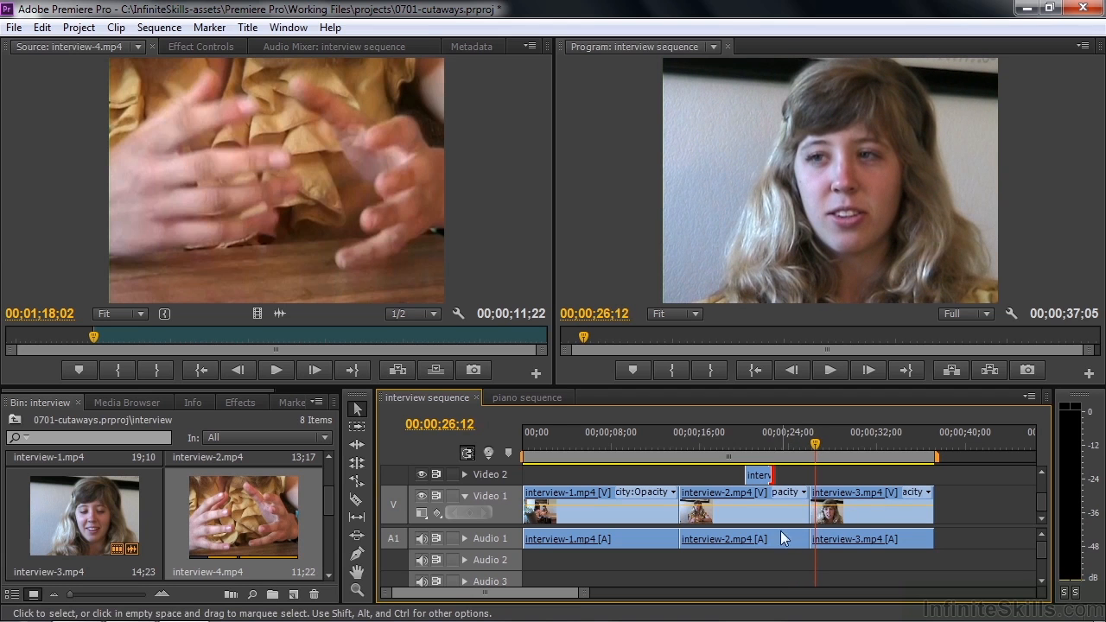
- Load interview-7.mp4 from the interview bin as the source clip and park the sequence playhead at 00;00;25;16
{"action": "left_click_drag", "start_coordinate": [329, 498], "coordinate": [324, 558]}
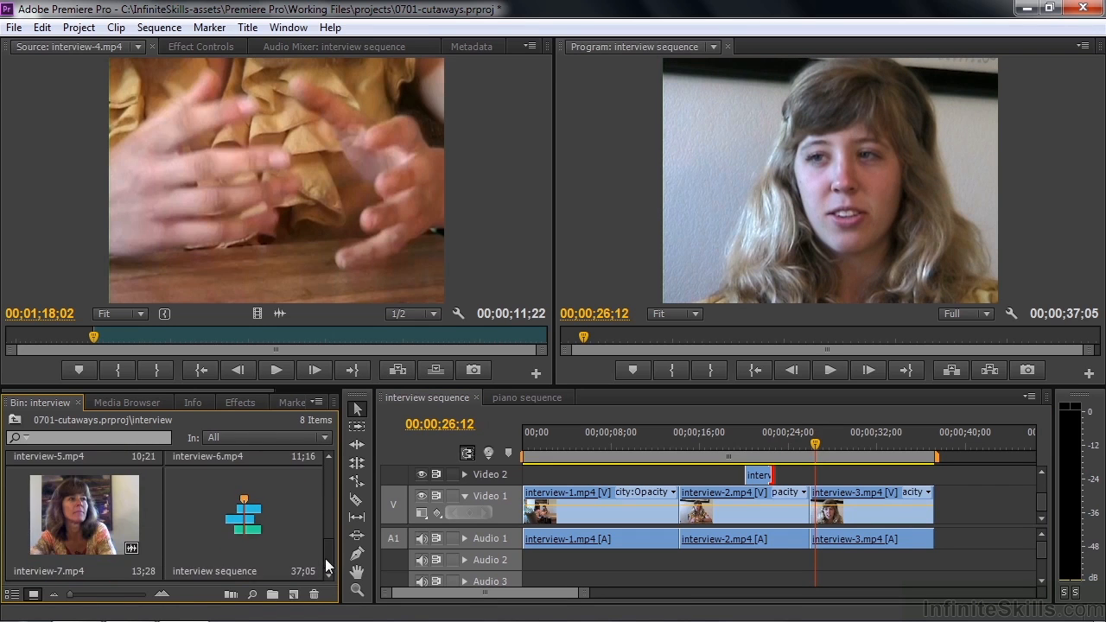
{"action": "double_click", "coordinate": [90, 518]}
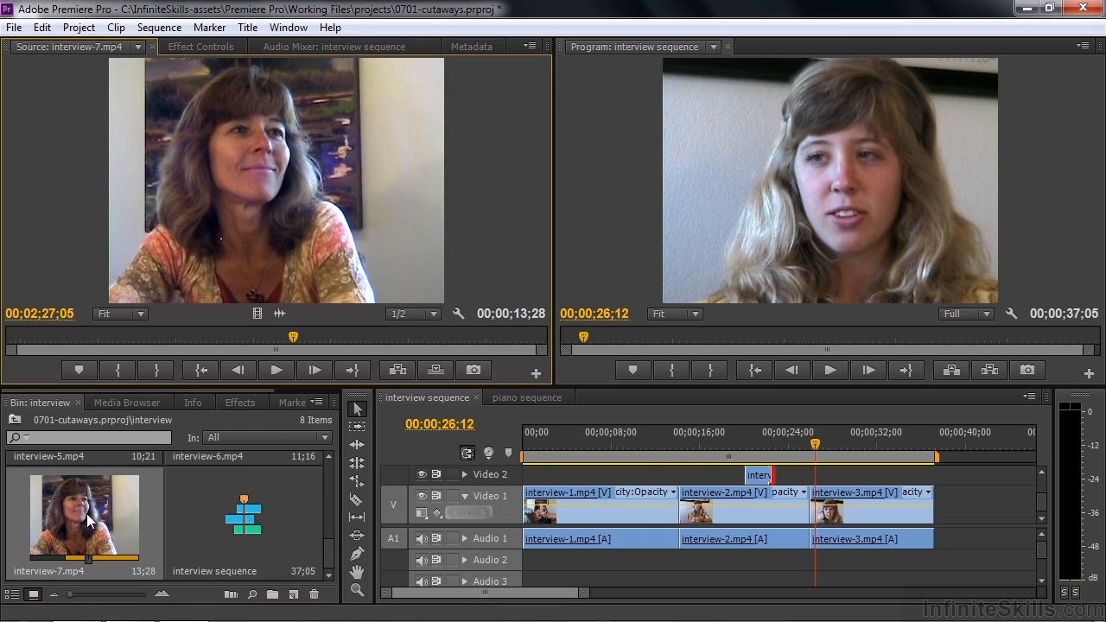
{"action": "left_click_drag", "start_coordinate": [810, 450], "coordinate": [805, 450]}
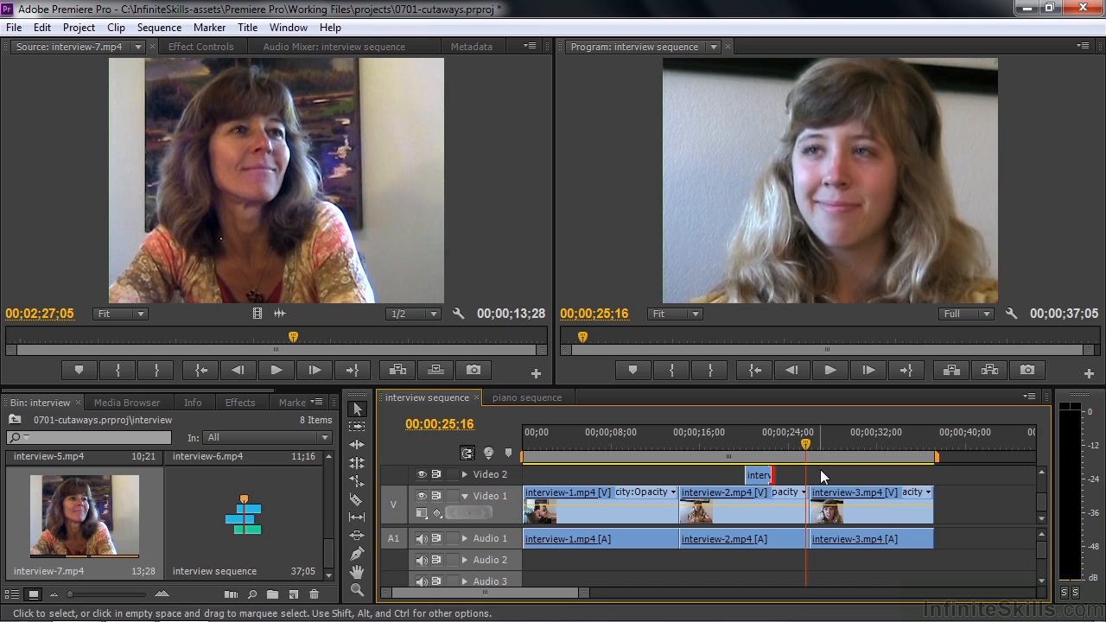
- Play through interview-7.mp4 in the source monitor and mark an In point at 00;02;25;13
{"action": "left_click_drag", "start_coordinate": [297, 337], "coordinate": [94, 340]}
{"action": "key", "text": "space"}
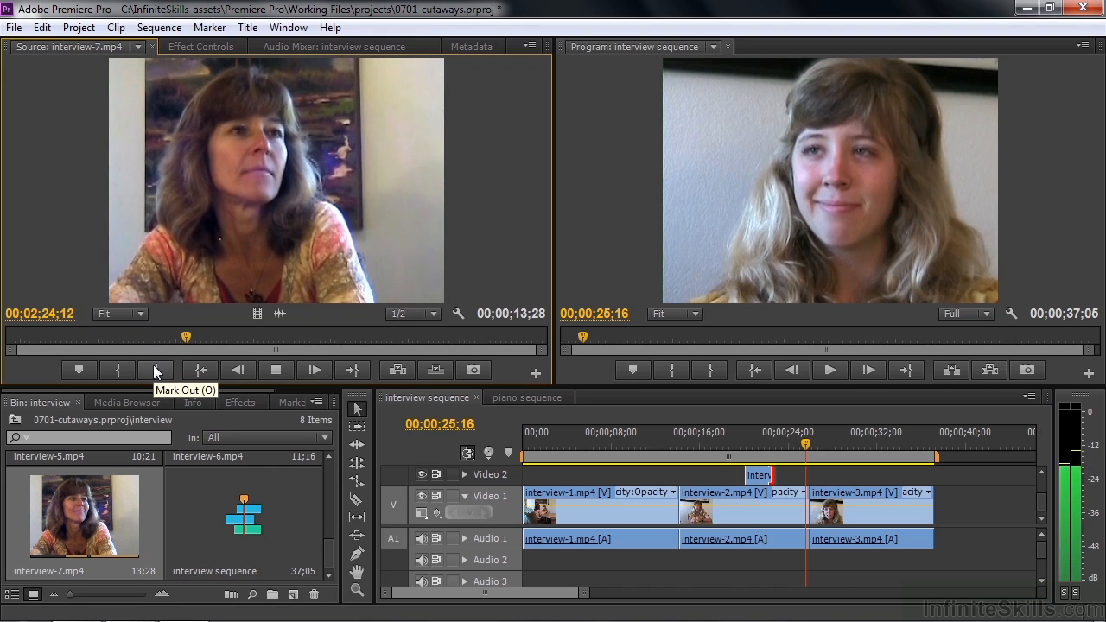
{"action": "key", "text": "space"}
{"action": "key", "text": "space"}
{"action": "key", "text": "space"}
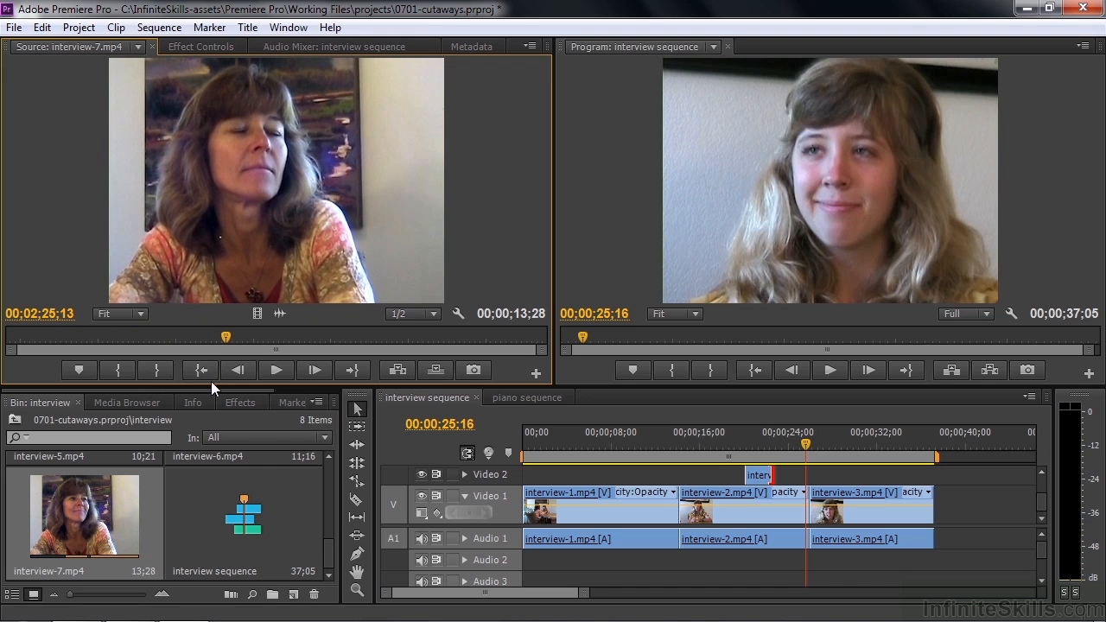
{"action": "left_click", "coordinate": [118, 366]}
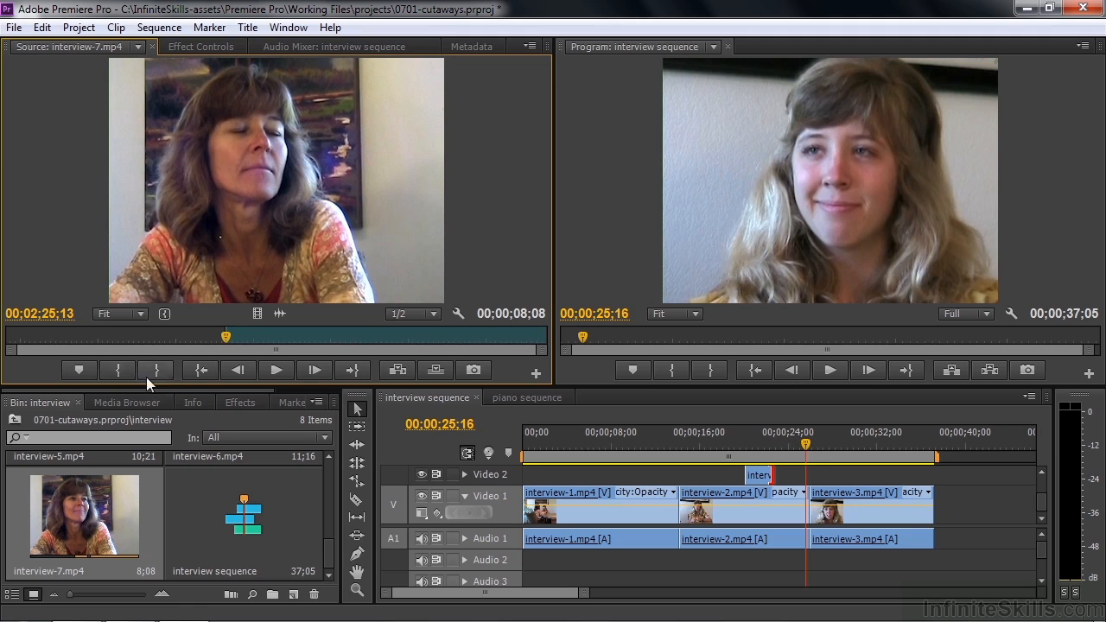
- Move the sequence playhead to 00;00;24;20, try placing interview-7.mp4's video over interview-3.mp4 on Video 1, and undo the edit
{"action": "left_click", "coordinate": [799, 445]}
{"action": "left_click_drag", "start_coordinate": [799, 448], "coordinate": [795, 448]}
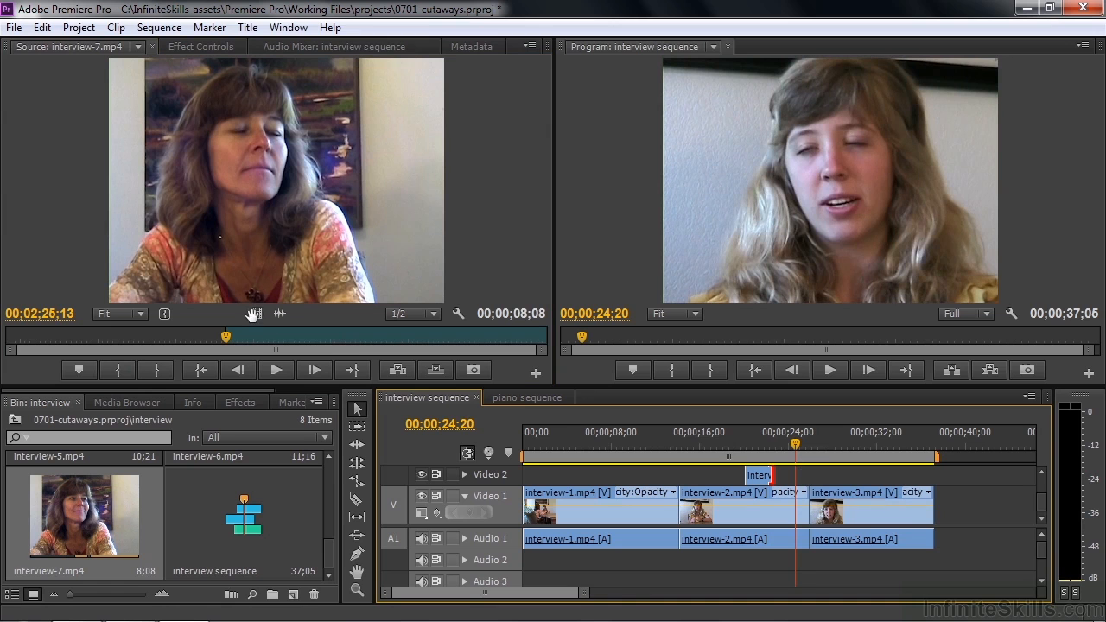
{"action": "left_click_drag", "start_coordinate": [254, 313], "coordinate": [822, 491]}
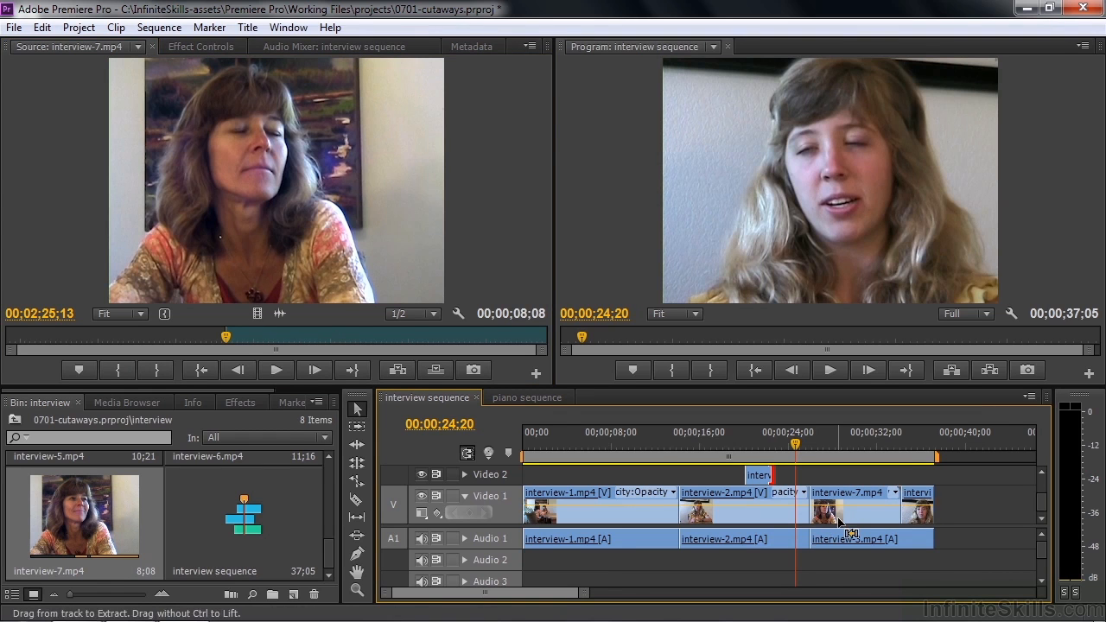
{"action": "key", "text": "ctrl+z"}
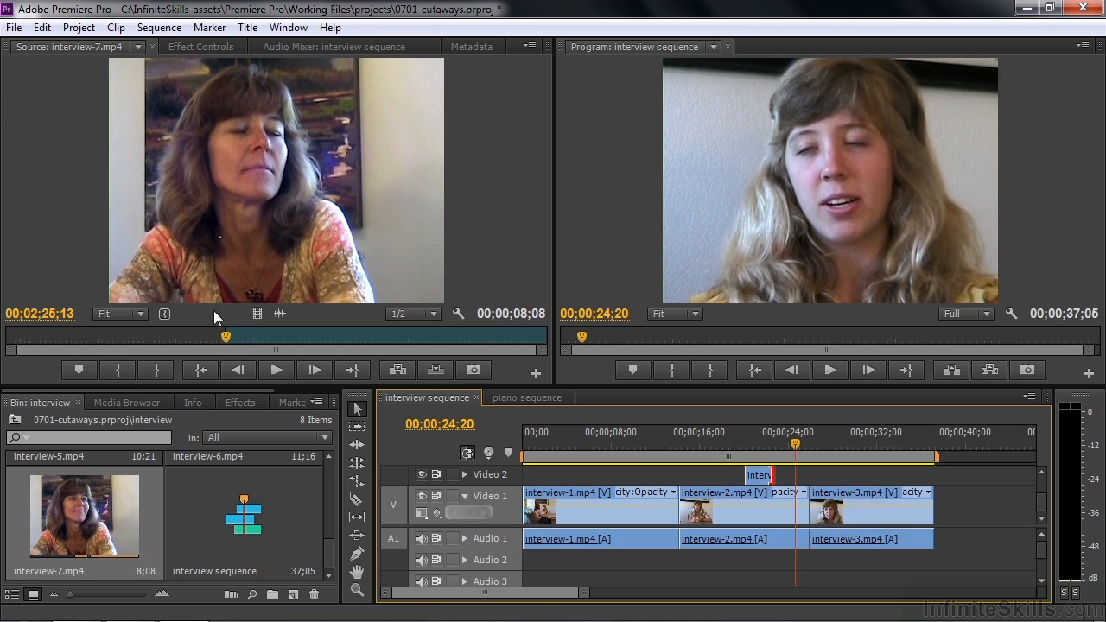
- Place only the video of interview-7.mp4 on Video 2 at the start of interview-3.mp4 and play the result
{"action": "left_click_drag", "start_coordinate": [251, 311], "coordinate": [254, 325]}
{"action": "left_click_drag", "start_coordinate": [811, 456], "coordinate": [812, 476]}
{"action": "key", "text": "space"}
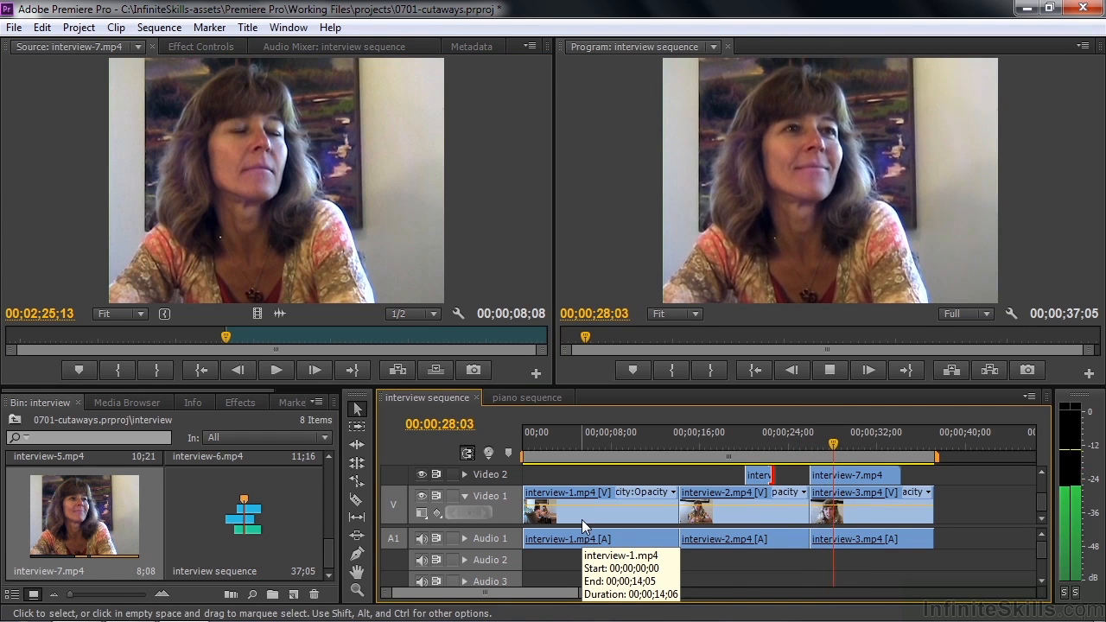
{"action": "key", "text": "space"}
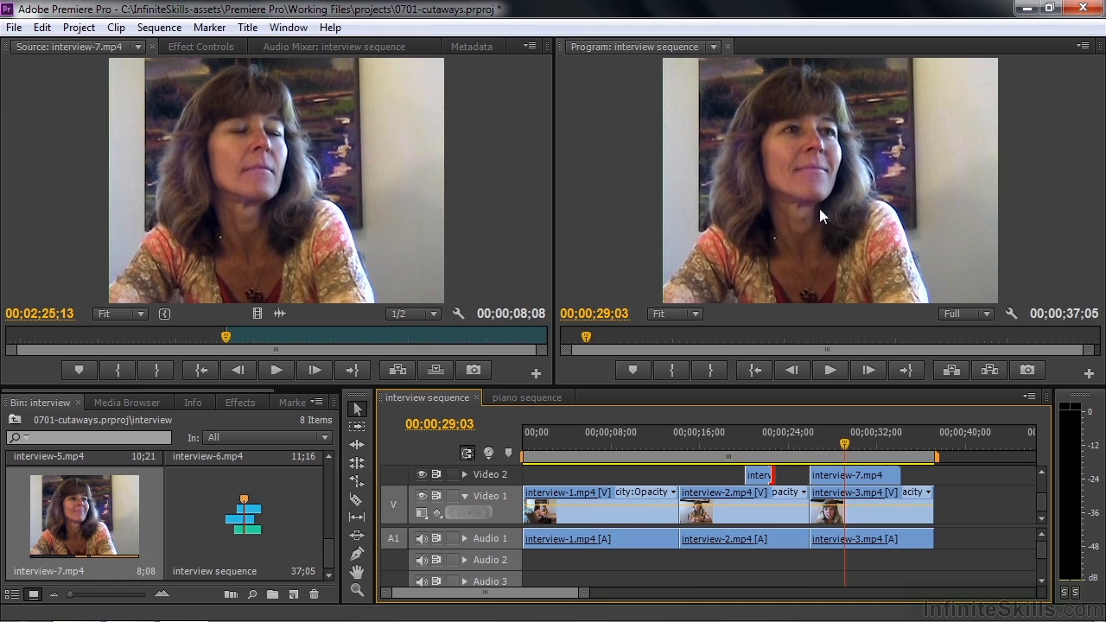
- Shorten the end of interview-7.mp4 on Video 2 and replay the sequence across the cut from interview-2.mp4 to interview-3.mp4
{"action": "left_click_drag", "start_coordinate": [844, 445], "coordinate": [806, 453]}
{"action": "key", "text": "space"}
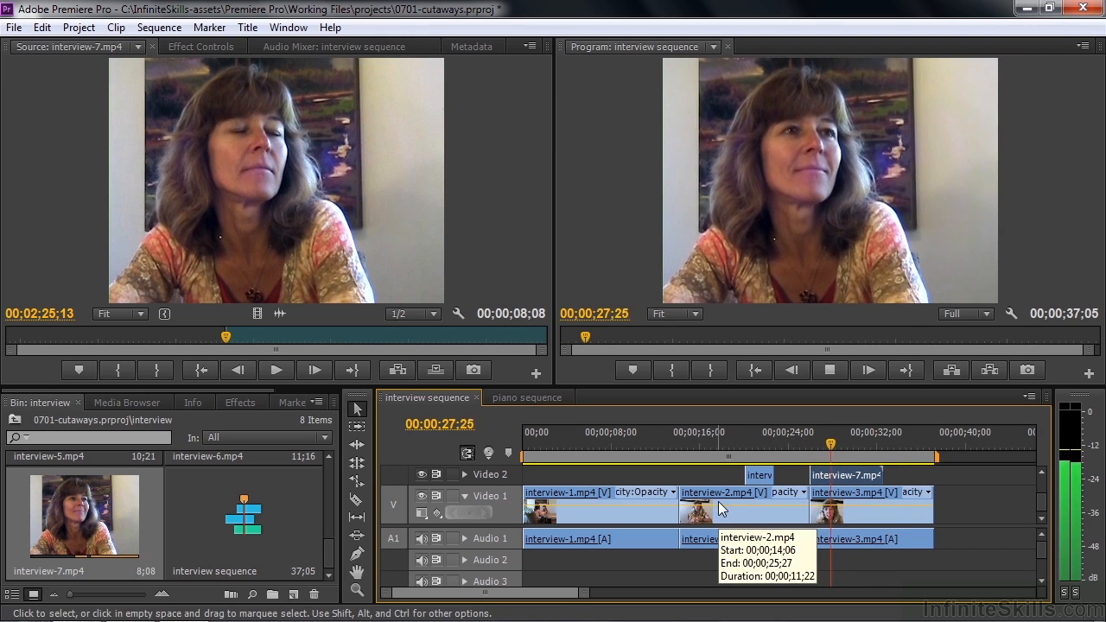
{"action": "key", "text": "space"}
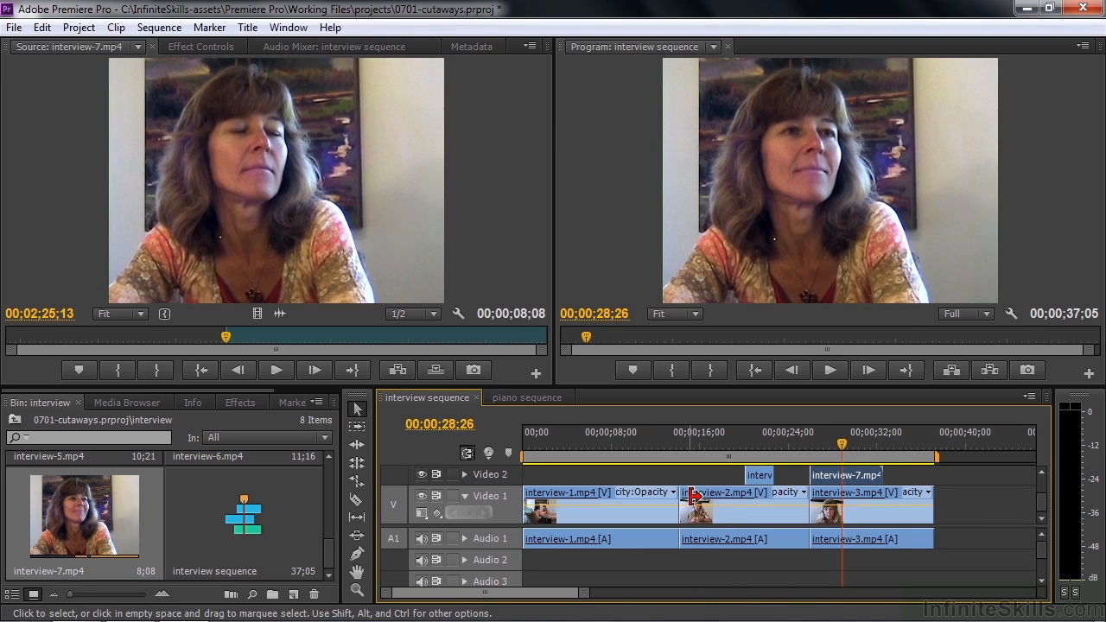
- Trim the end of interview-7.mp4 on Video 2 to about 00;00;28;26 and play the sequence across the cutaway
{"action": "left_click_drag", "start_coordinate": [876, 474], "coordinate": [808, 456]}
{"action": "left_click", "coordinate": [836, 456]}
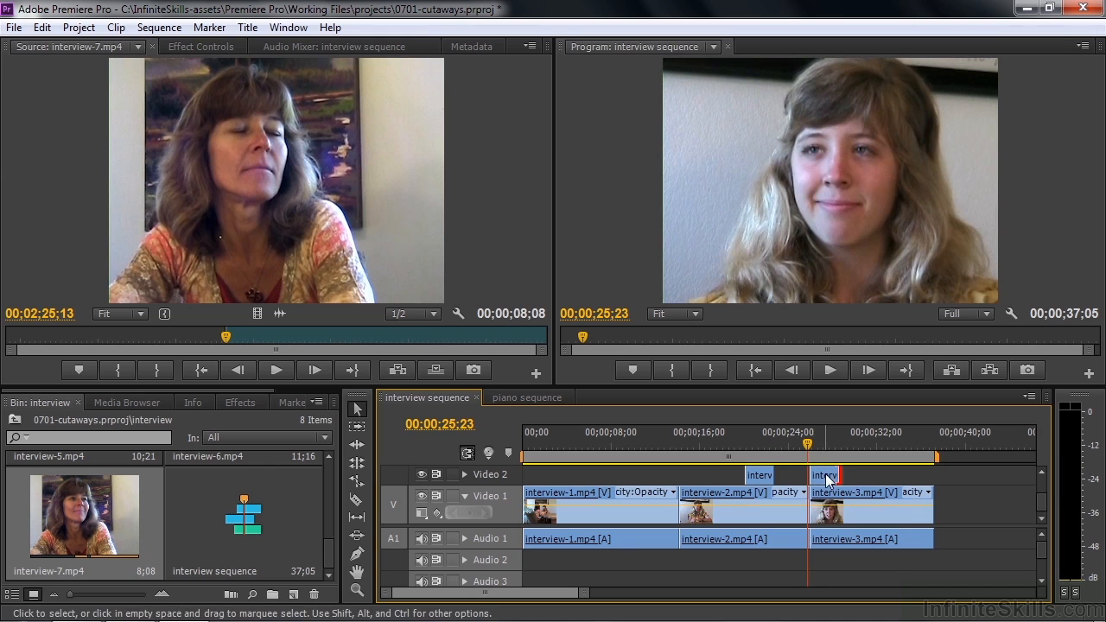
{"action": "left_click_drag", "start_coordinate": [808, 448], "coordinate": [794, 448]}
{"action": "key", "text": "space"}
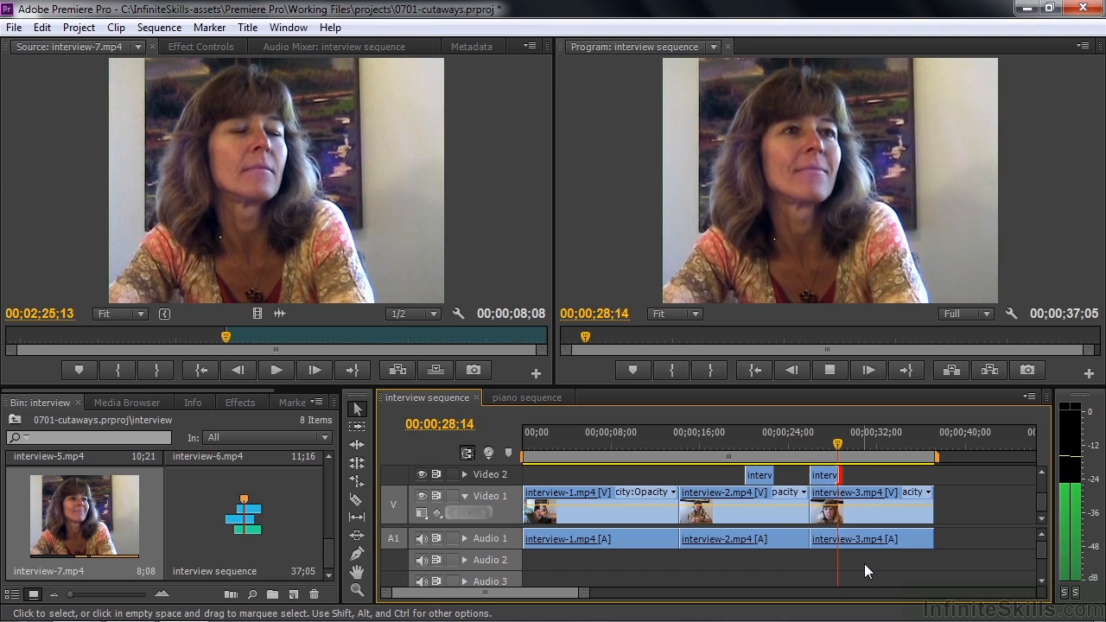
{"action": "key", "text": "space"}
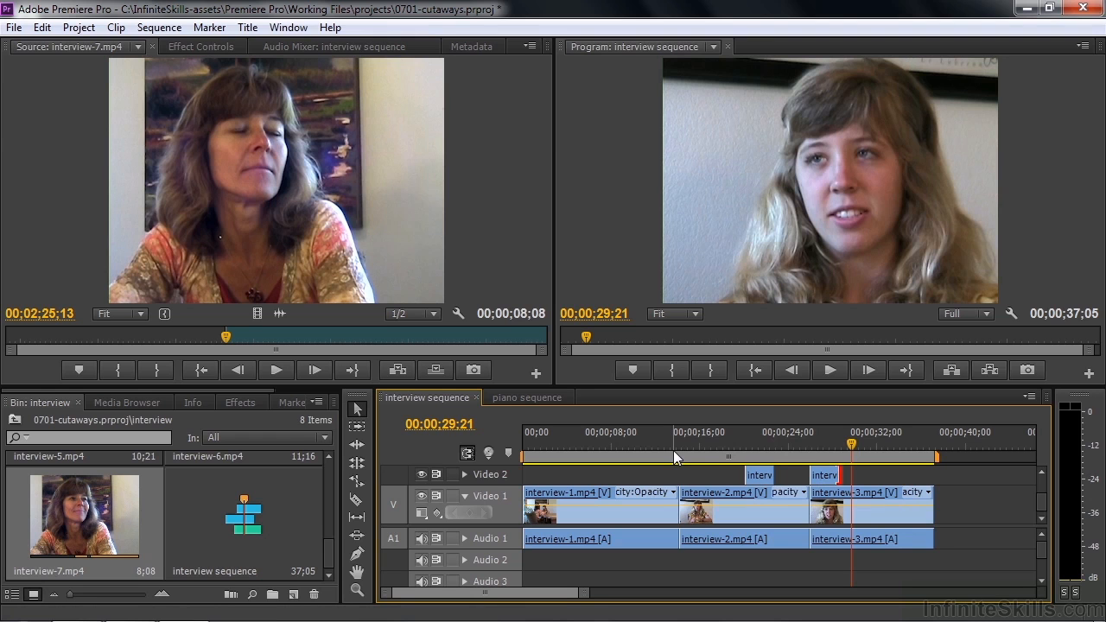
- Switch to the piano sequence and play its opening seconds from the beginning
{"action": "left_click", "coordinate": [223, 339]}
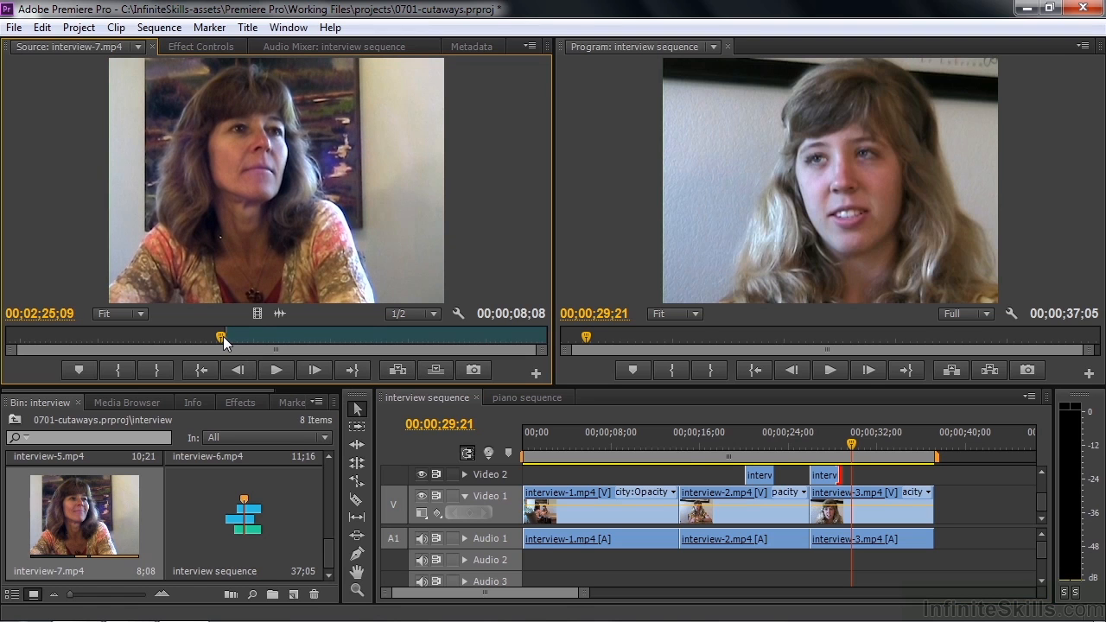
{"action": "left_click", "coordinate": [529, 397]}
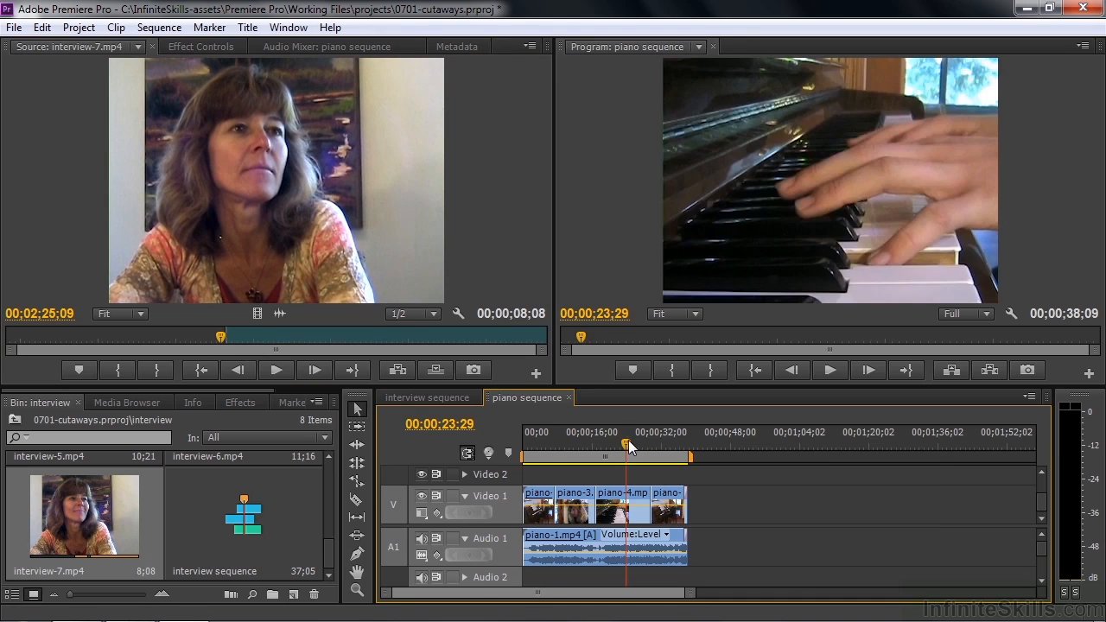
{"action": "key", "text": "Home"}
{"action": "key", "text": "space"}
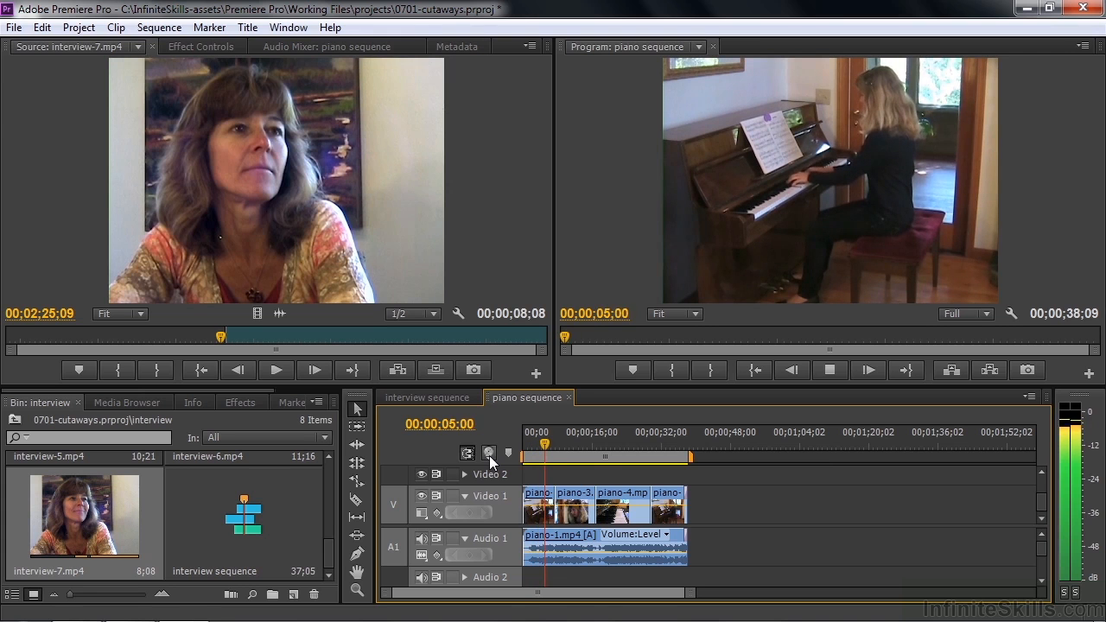
{"action": "key", "text": "space"}
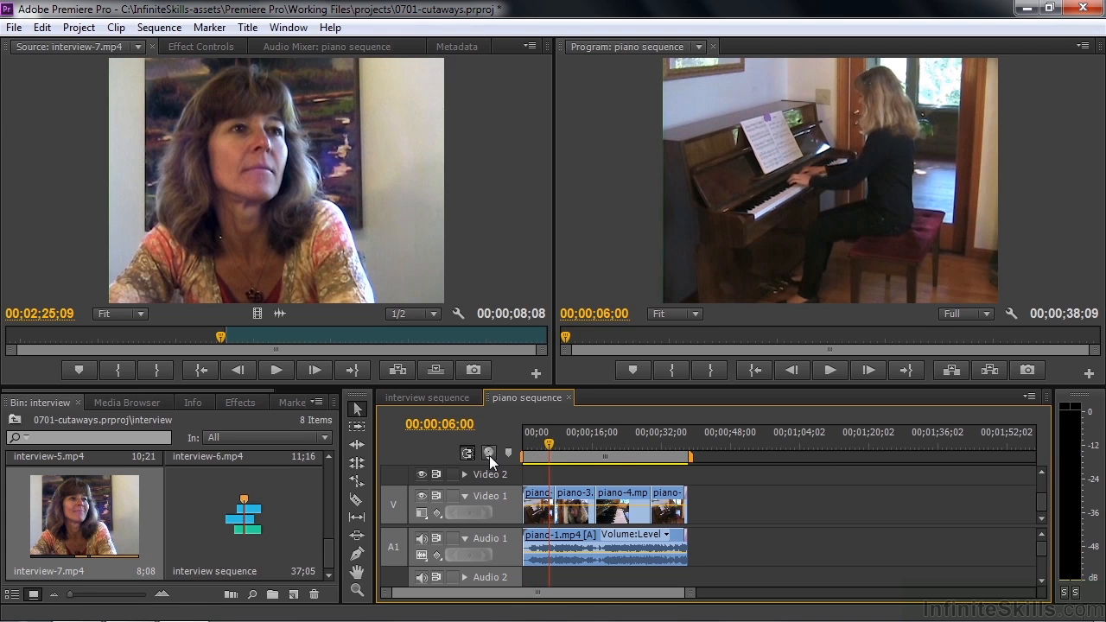
- Scrub across the cuts into piano-3.mp4 and piano-4.mp4, and play from 00;00;16;00 into the keyboard close-up
{"action": "mouse_move", "coordinate": [546, 443]}
{"action": "left_mouse_down"}
{"action": "mouse_move", "coordinate": [574, 447]}
{"action": "mouse_move", "coordinate": [550, 447]}
{"action": "left_mouse_up"}
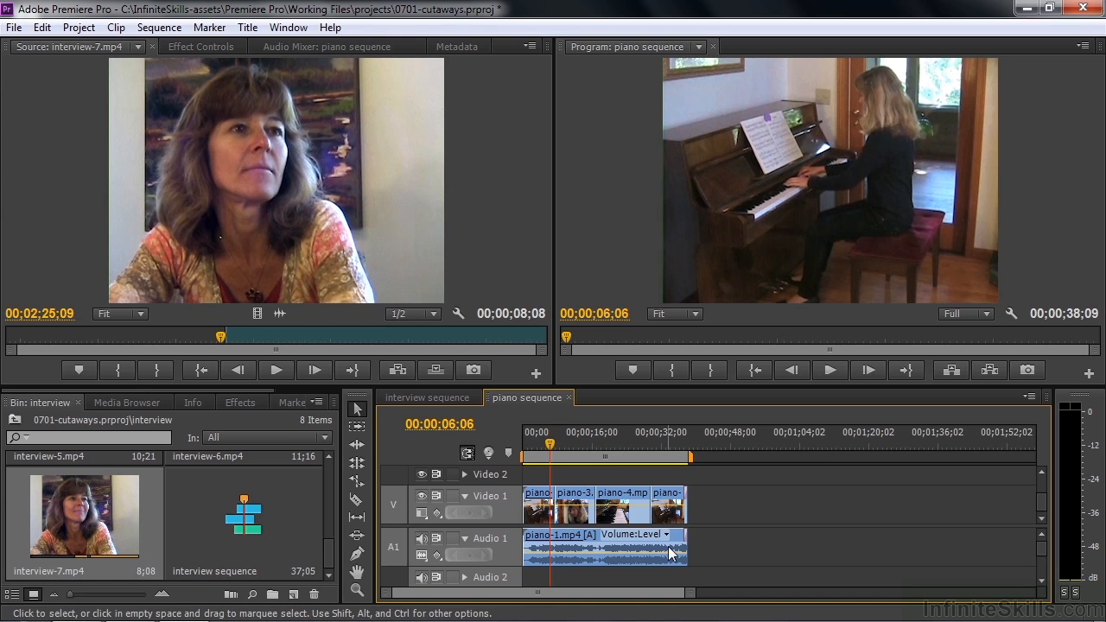
{"action": "left_click_drag", "start_coordinate": [551, 447], "coordinate": [560, 448]}
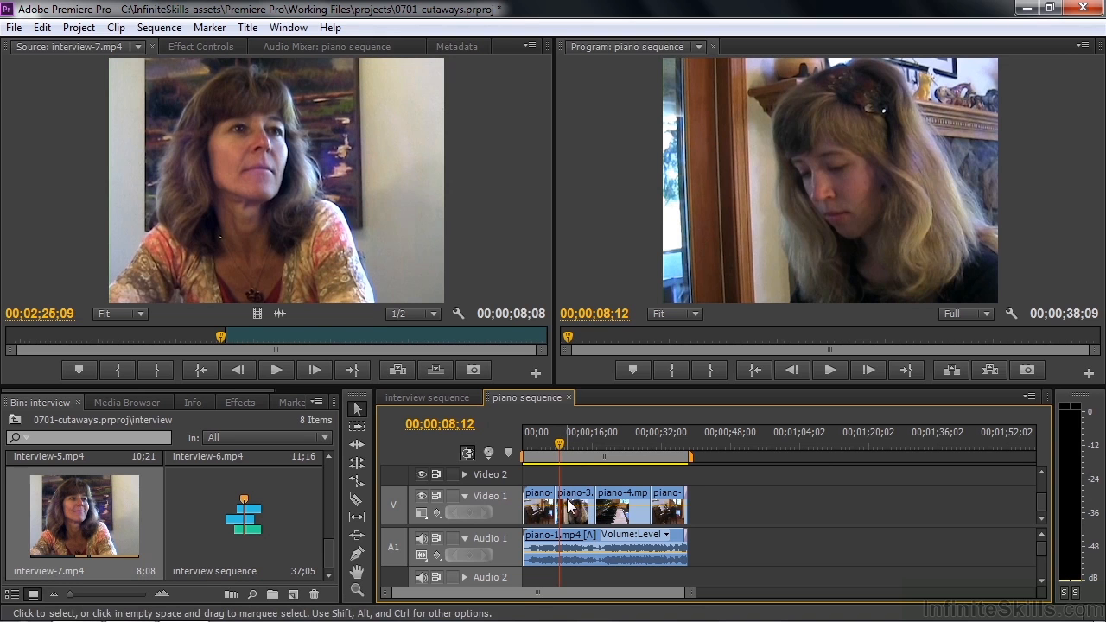
{"action": "left_click_drag", "start_coordinate": [560, 445], "coordinate": [595, 445]}
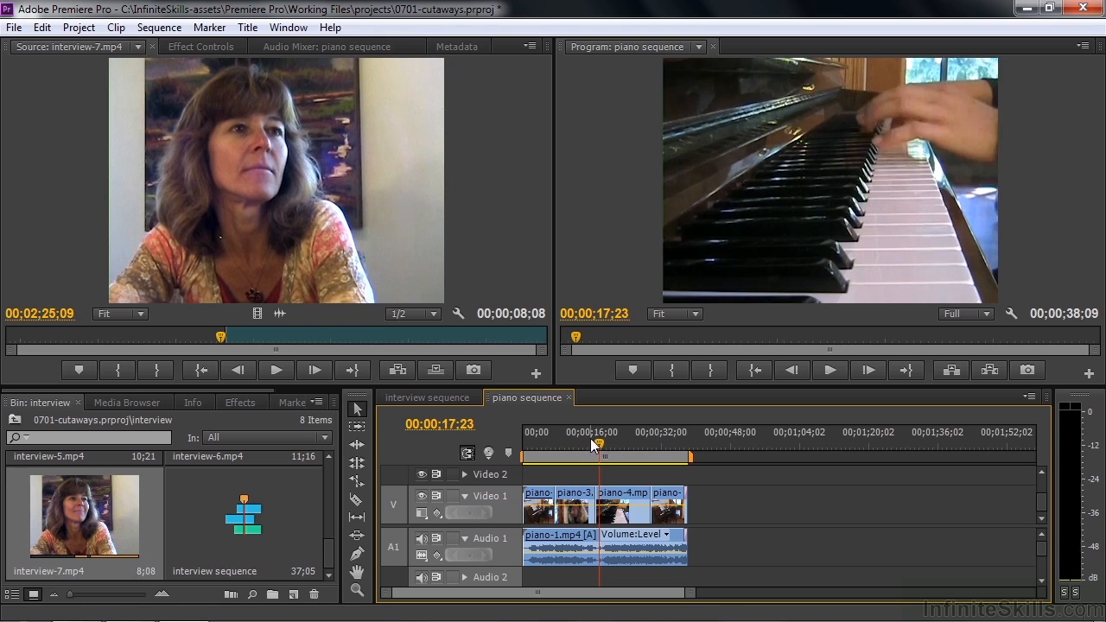
{"action": "left_click_drag", "start_coordinate": [601, 446], "coordinate": [591, 445]}
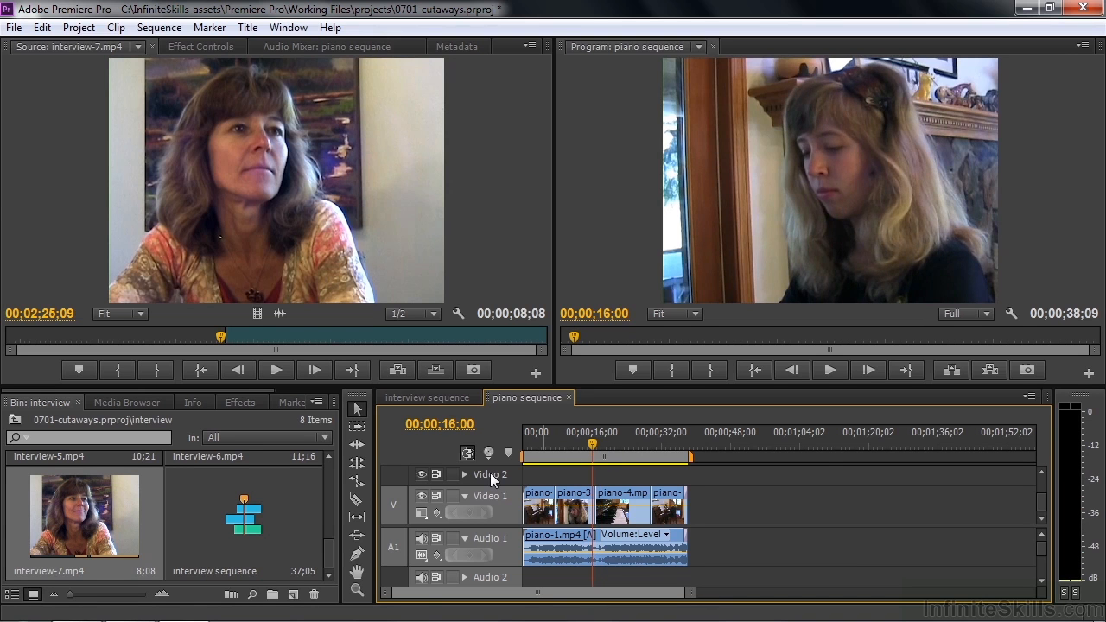
{"action": "key", "text": "space"}
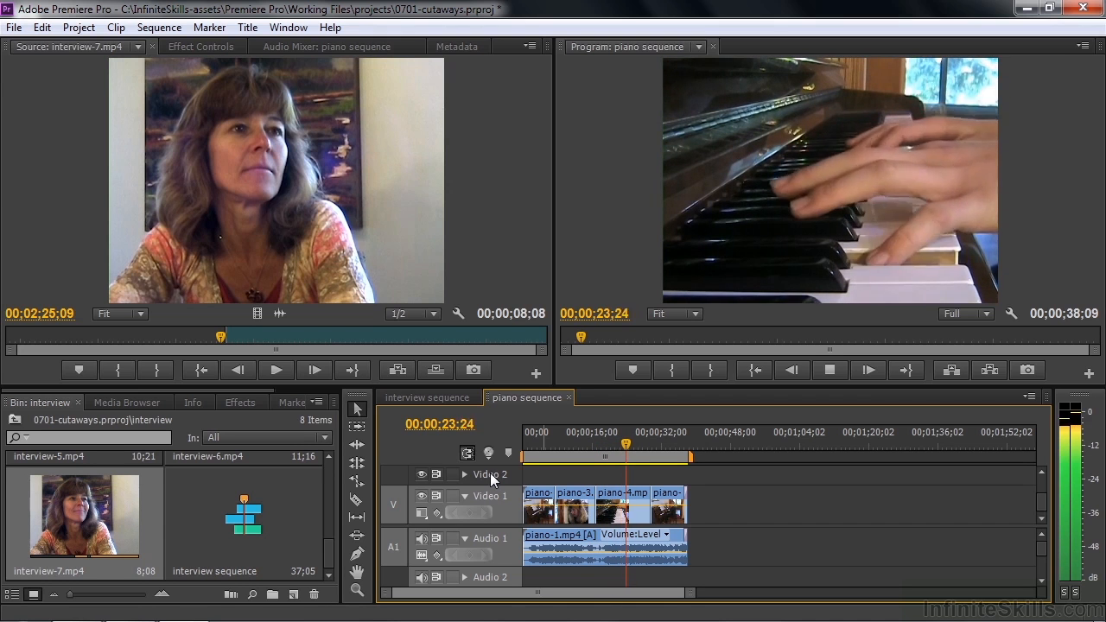
{"action": "key", "text": "space"}
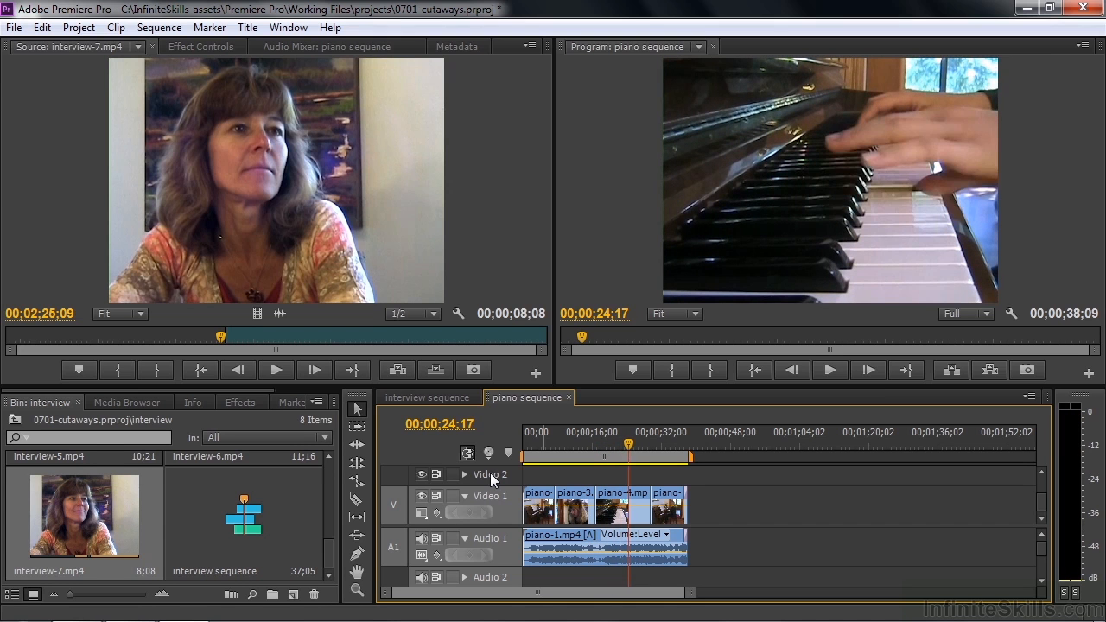
- Replay the keyboard close-up in piano-4.mp4 and step back frame by frame to 00;00;23;20 to examine the hand movement
{"action": "key", "text": "Left"}
{"action": "key", "text": "Left"}
{"action": "key", "text": "Left"}
{"action": "key", "text": "Left"}
{"action": "key", "text": "Left"}
{"action": "key", "text": "Left"}
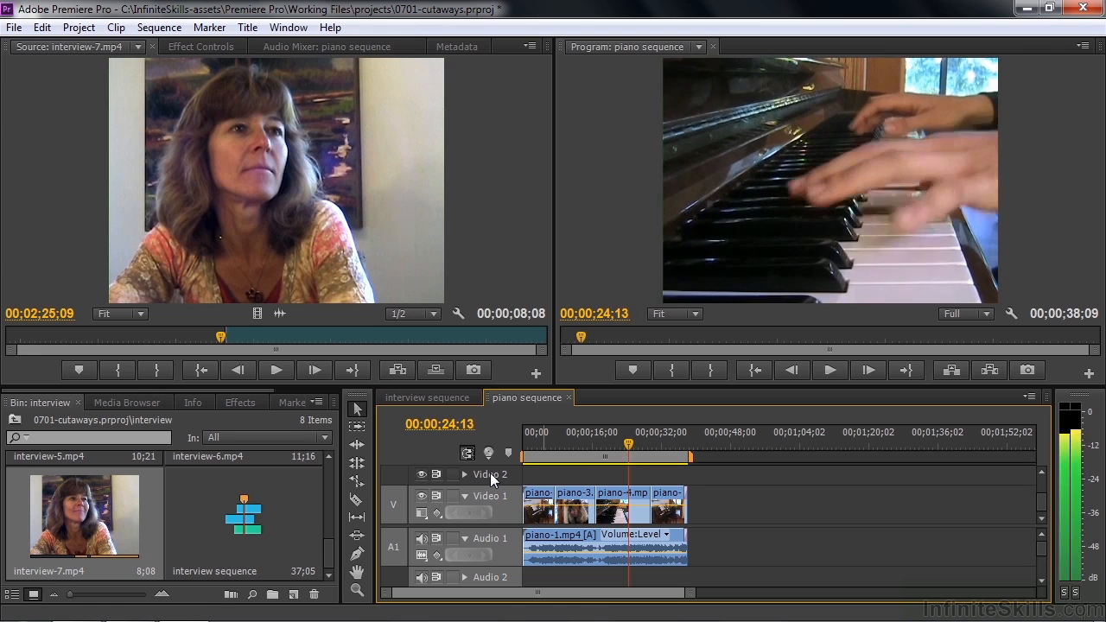
{"action": "key", "text": "Left"}
{"action": "key", "text": "Left"}
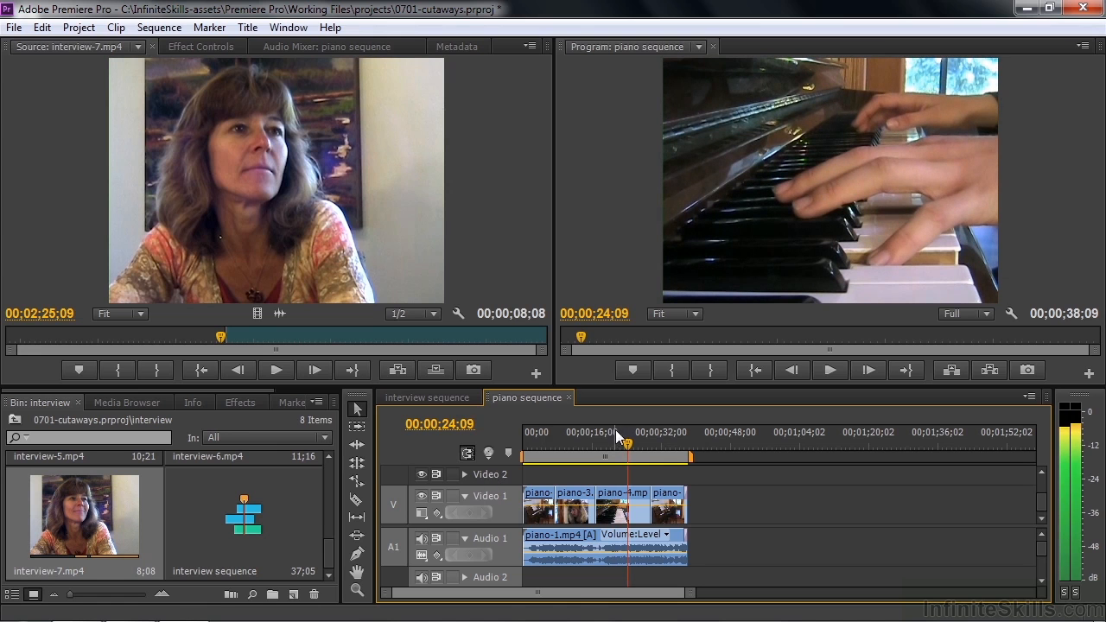
{"action": "left_click_drag", "start_coordinate": [627, 447], "coordinate": [617, 442]}
{"action": "key", "text": "space"}
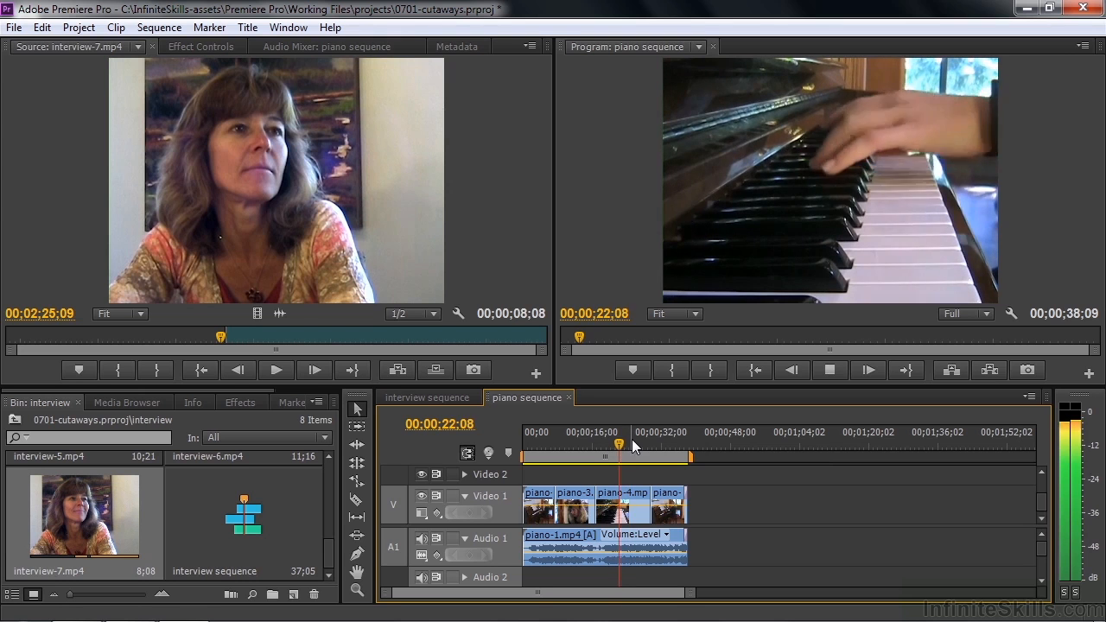
{"action": "key", "text": "space"}
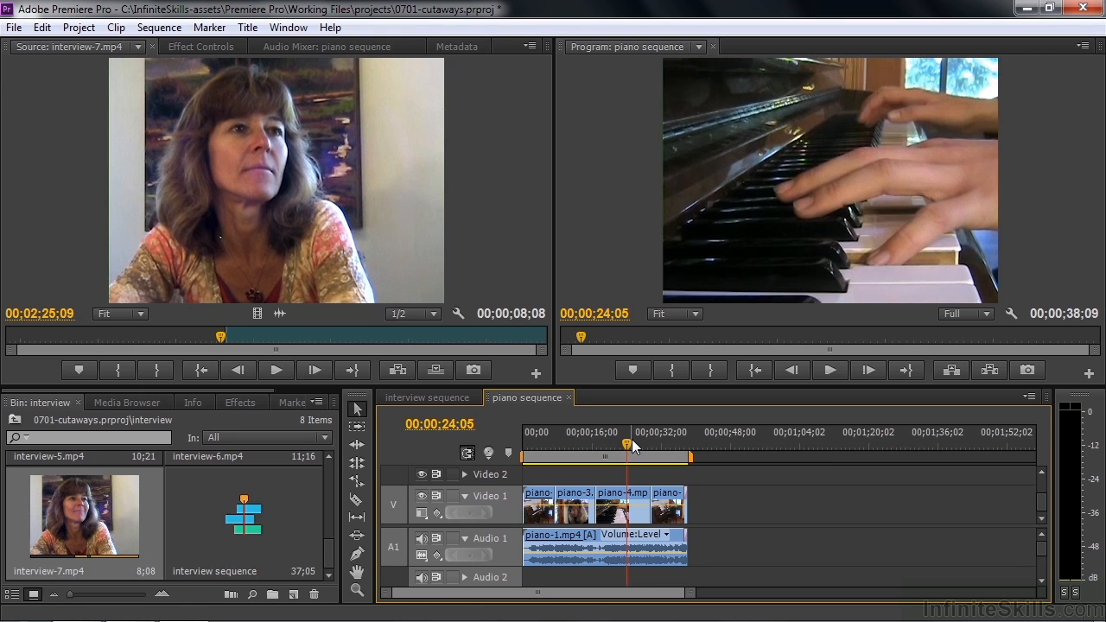
{"action": "key", "text": "Left"}
{"action": "key", "text": "Left"}
{"action": "key", "text": "Left"}
{"action": "key", "text": "Left"}
{"action": "key", "text": "Left"}
{"action": "key", "text": "Left"}
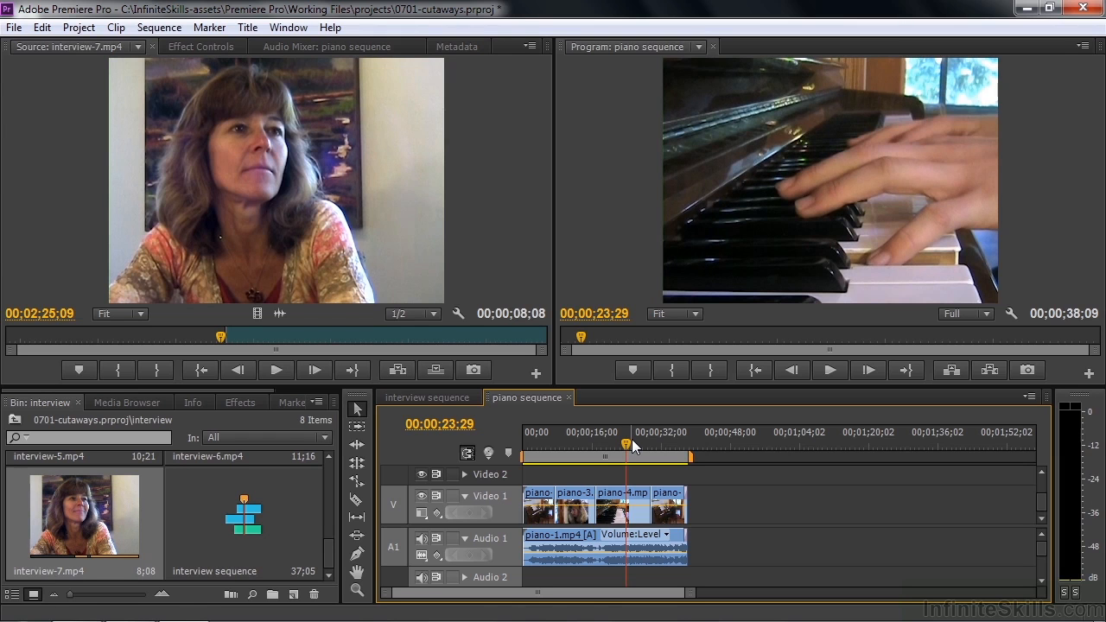
{"action": "key", "text": "k+j"}
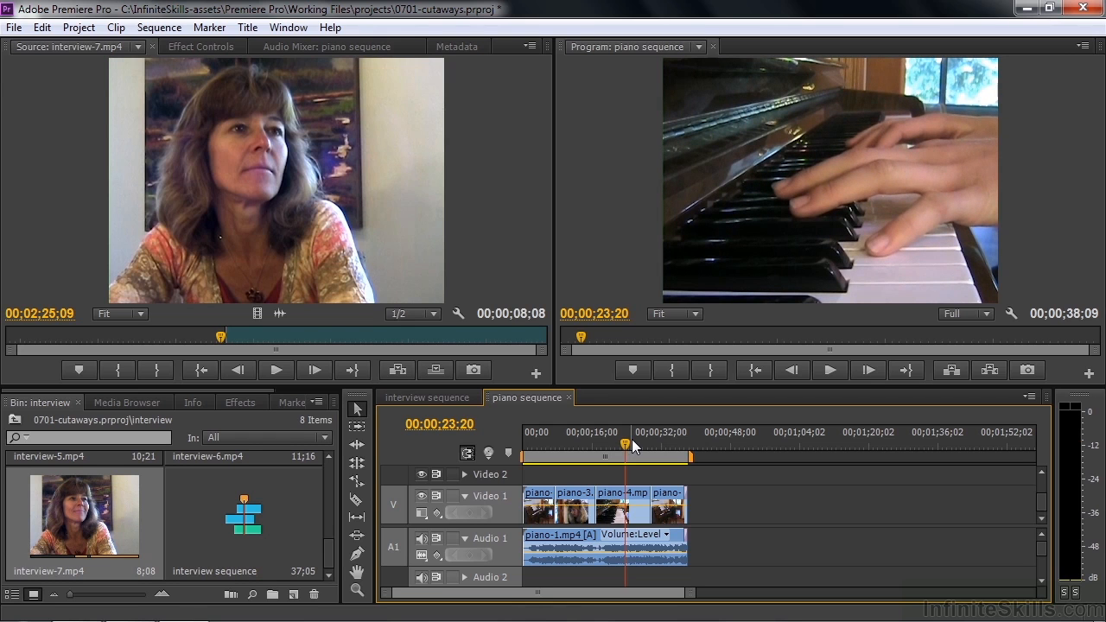
- Go to the project's piano bin and load piano-6.mp4, the sheet music shot, in the source monitor
{"action": "mouse_move", "coordinate": [640, 452]}
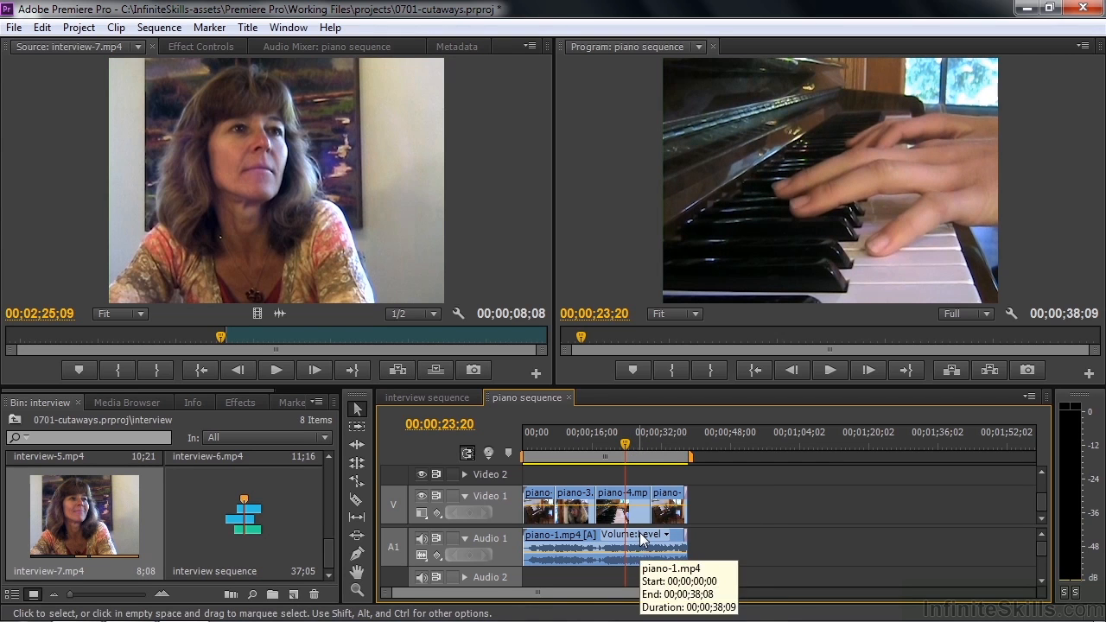
{"action": "left_click", "coordinate": [15, 420]}
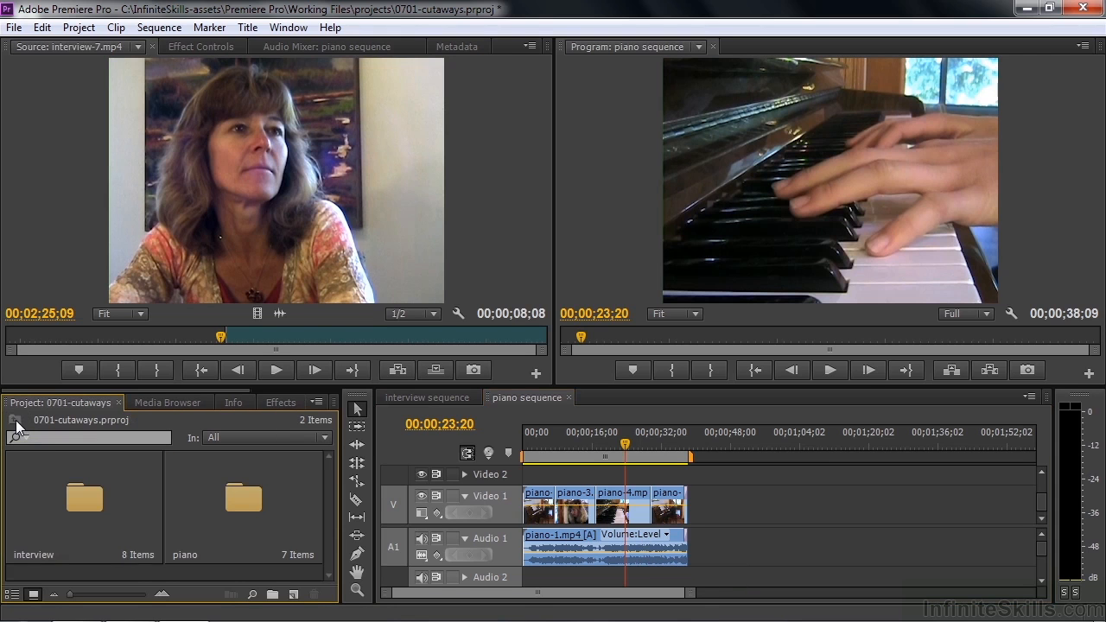
{"action": "double_click", "coordinate": [249, 494]}
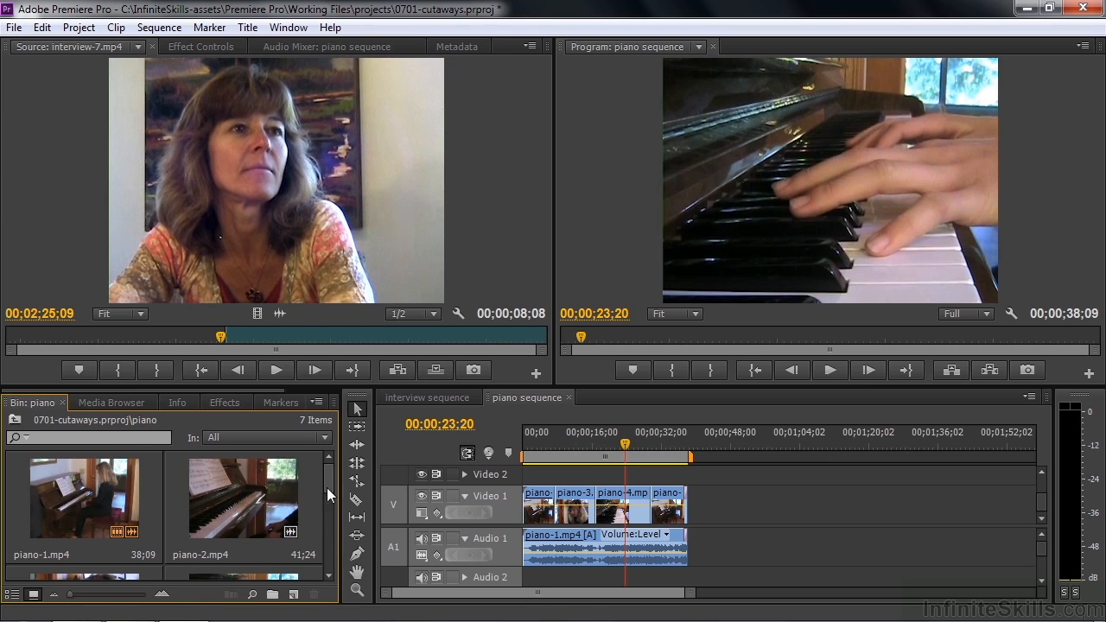
{"action": "left_click_drag", "start_coordinate": [331, 480], "coordinate": [326, 502]}
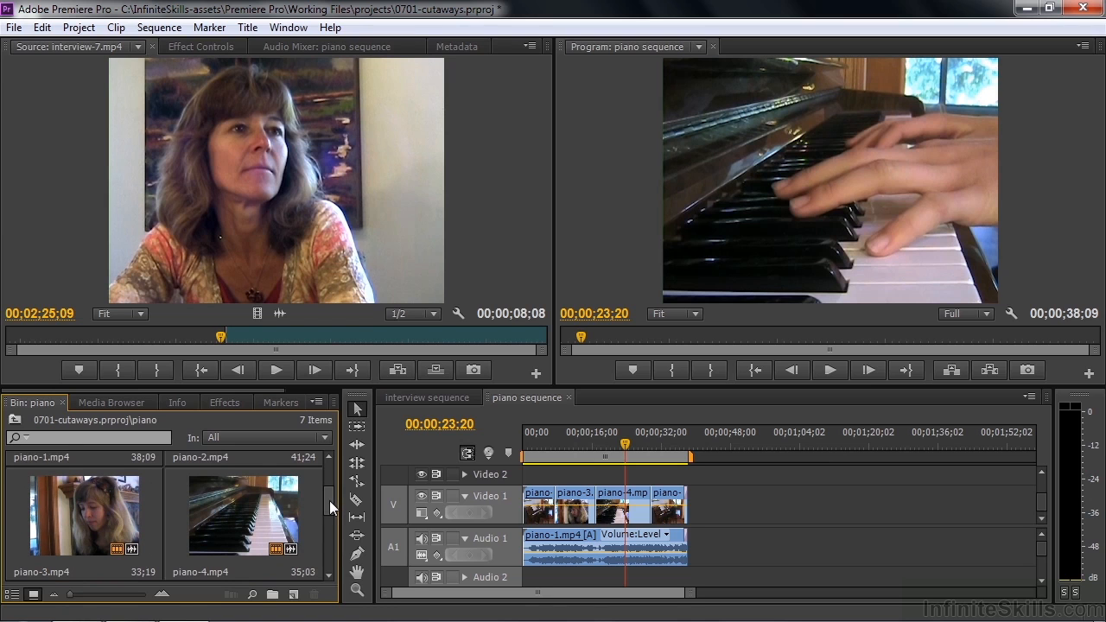
{"action": "left_click_drag", "start_coordinate": [329, 501], "coordinate": [330, 504]}
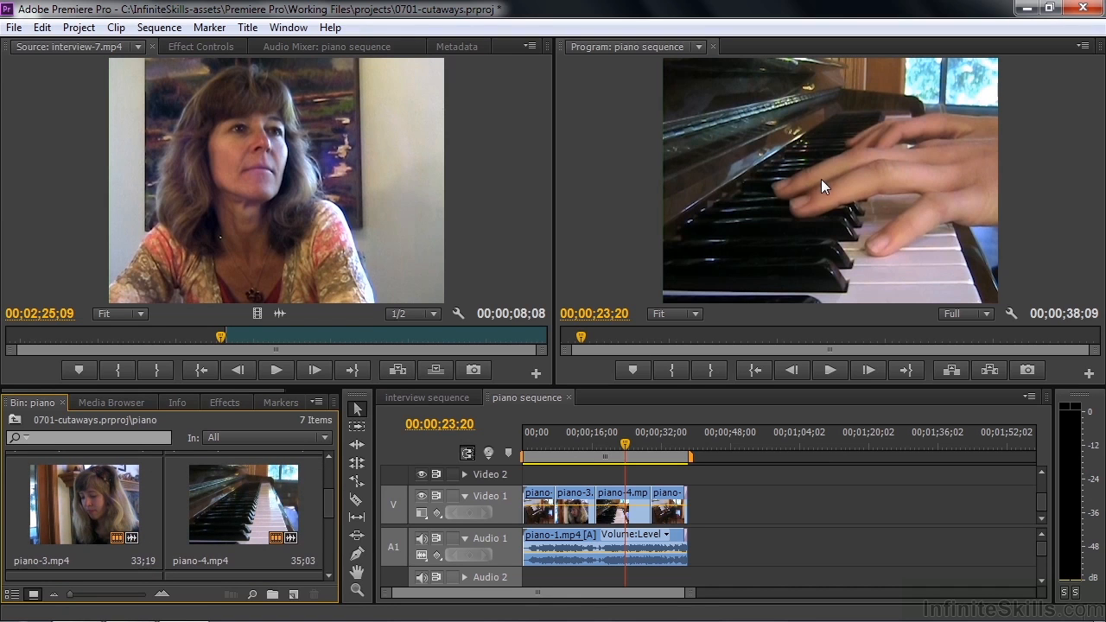
{"action": "scroll", "coordinate": [330, 515], "scroll_direction": "down", "scroll_amount": 2}
{"action": "left_click_drag", "start_coordinate": [332, 524], "coordinate": [332, 525]}
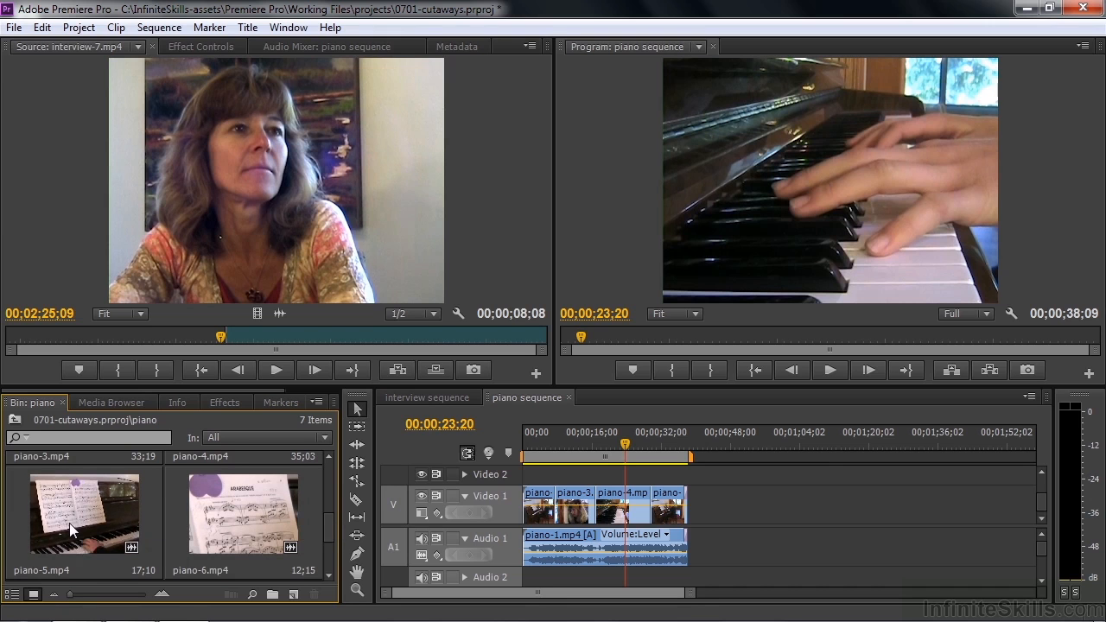
{"action": "double_click", "coordinate": [231, 504]}
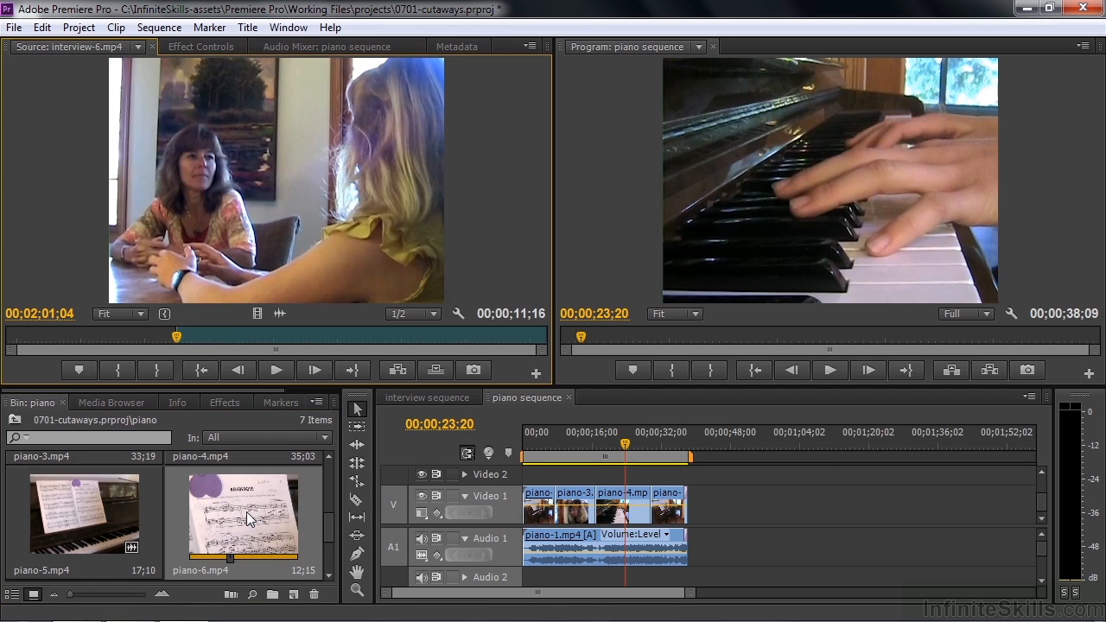
{"action": "double_click", "coordinate": [246, 511]}
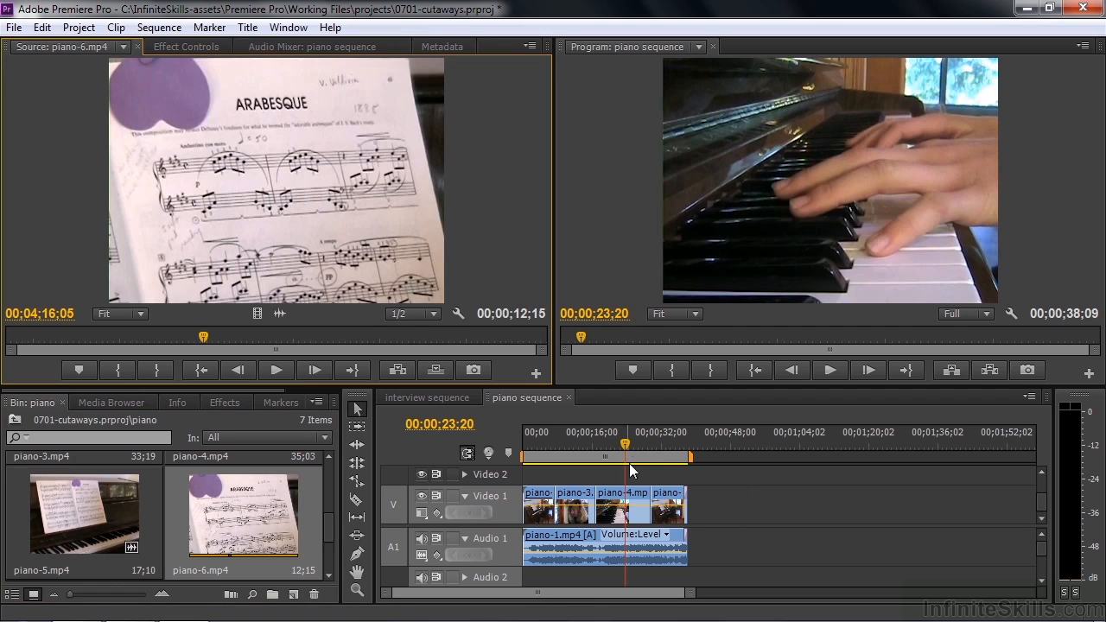
- Move the sequence playhead to the start of the last piano clip and mark an In point in piano-6.mp4 at 00;04;14;06
{"action": "left_click", "coordinate": [676, 475]}
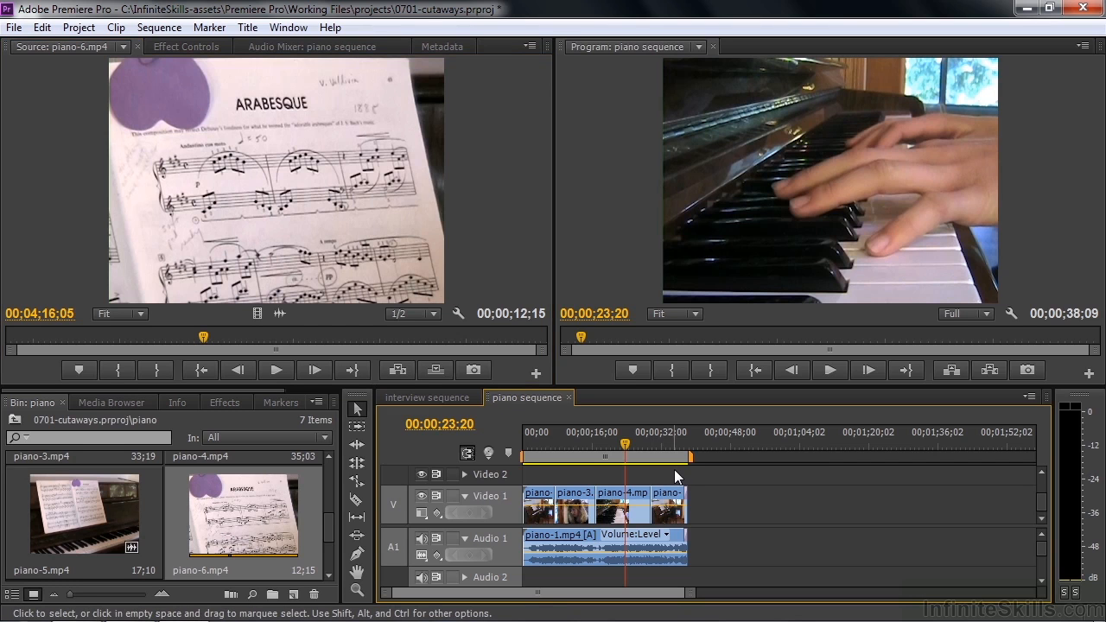
{"action": "key", "text": "Down"}
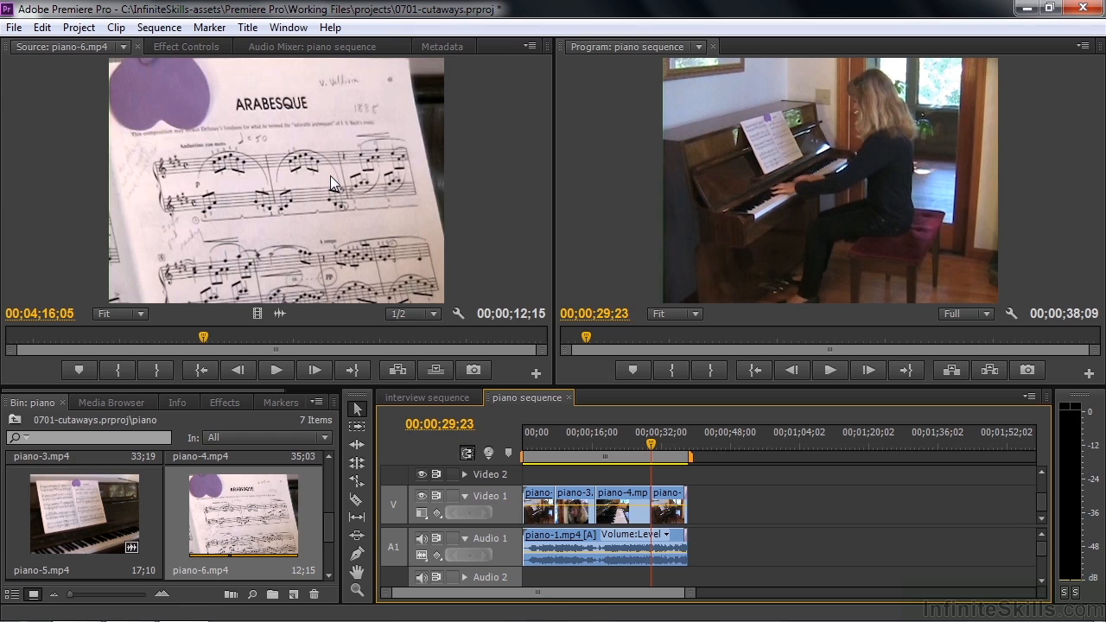
{"action": "left_click_drag", "start_coordinate": [205, 340], "coordinate": [117, 339]}
{"action": "left_click", "coordinate": [117, 370]}
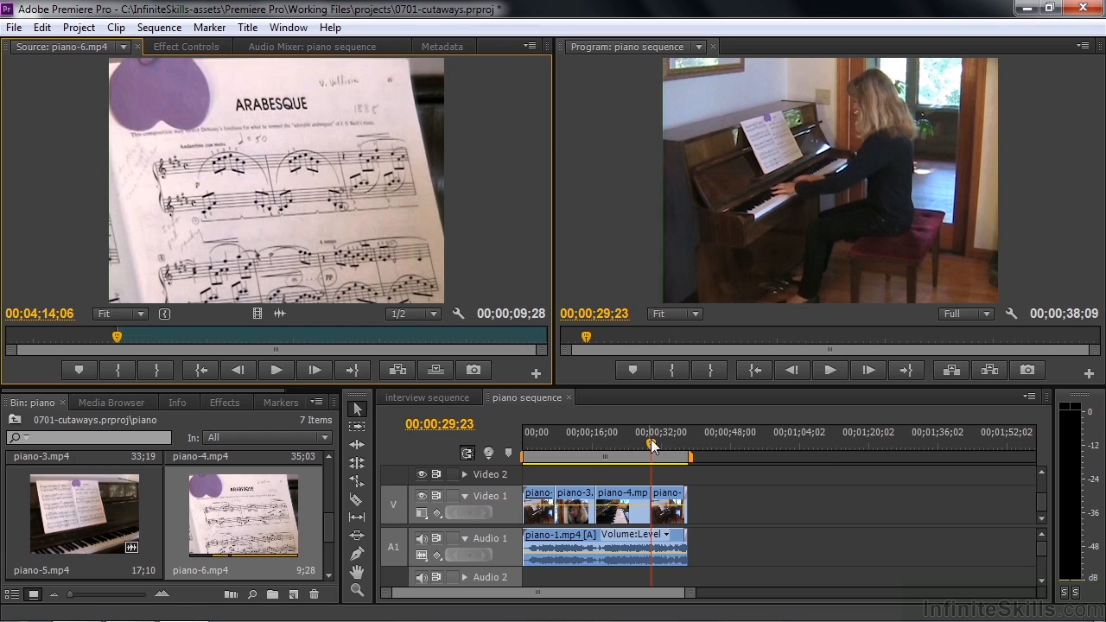
- Replay piano-4.mp4, park the playhead at 00;00;23;19, and place only the video of piano-6.mp4 there on Video 2
{"action": "left_click_drag", "start_coordinate": [649, 444], "coordinate": [614, 455]}
{"action": "key", "text": "space"}
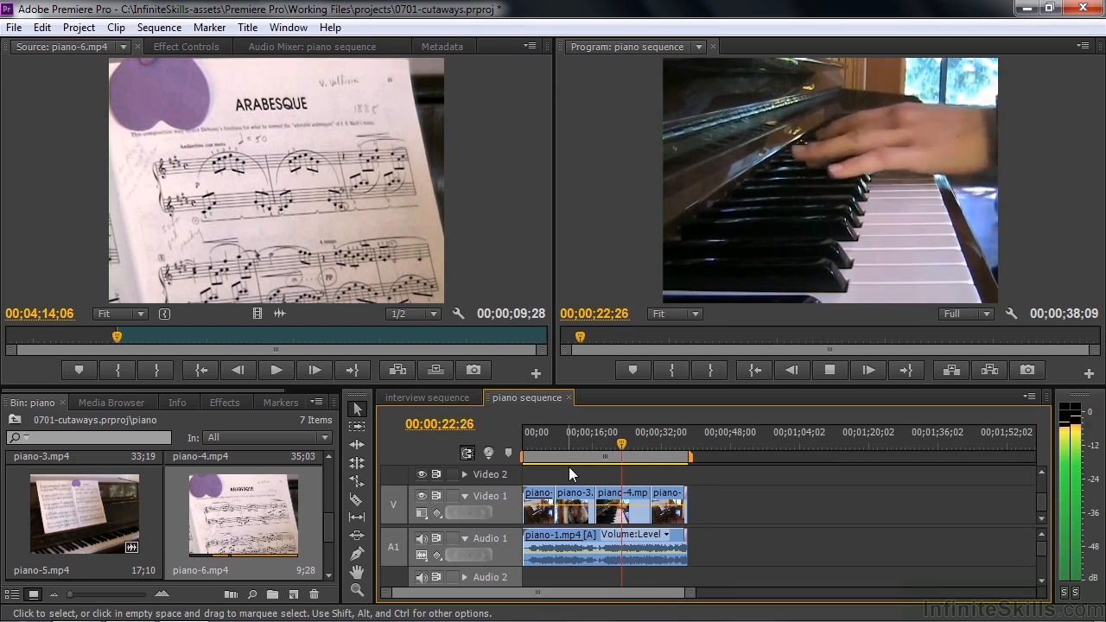
{"action": "key", "text": "space"}
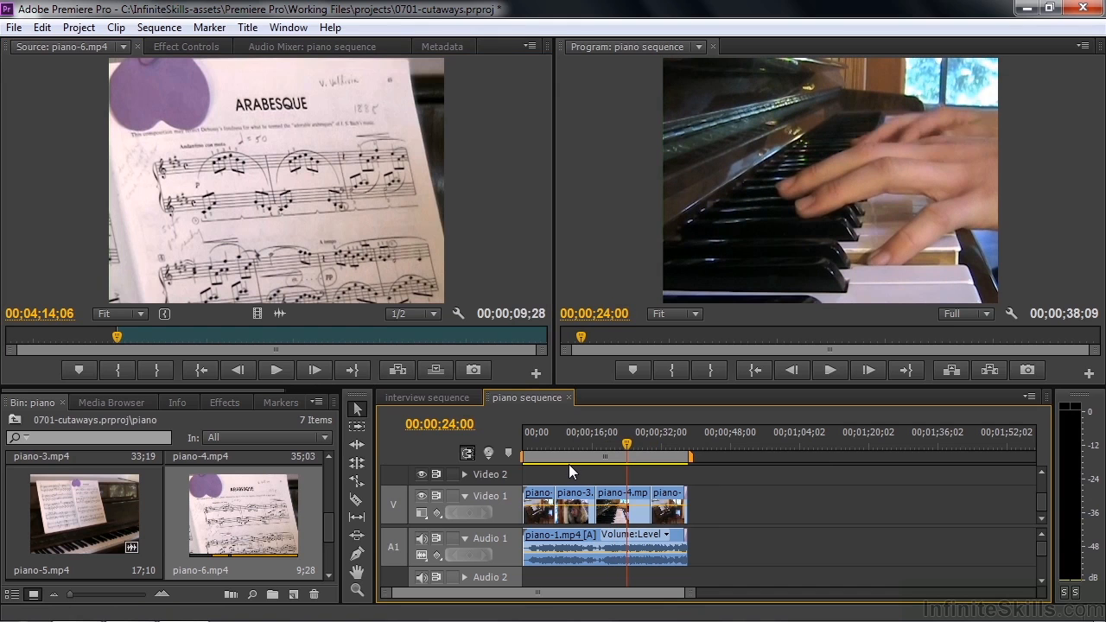
{"action": "key", "text": "Left"}
{"action": "key", "text": "Left"}
{"action": "key", "text": "Left"}
{"action": "key", "text": "Left"}
{"action": "key", "text": "Left"}
{"action": "key", "text": "Left"}
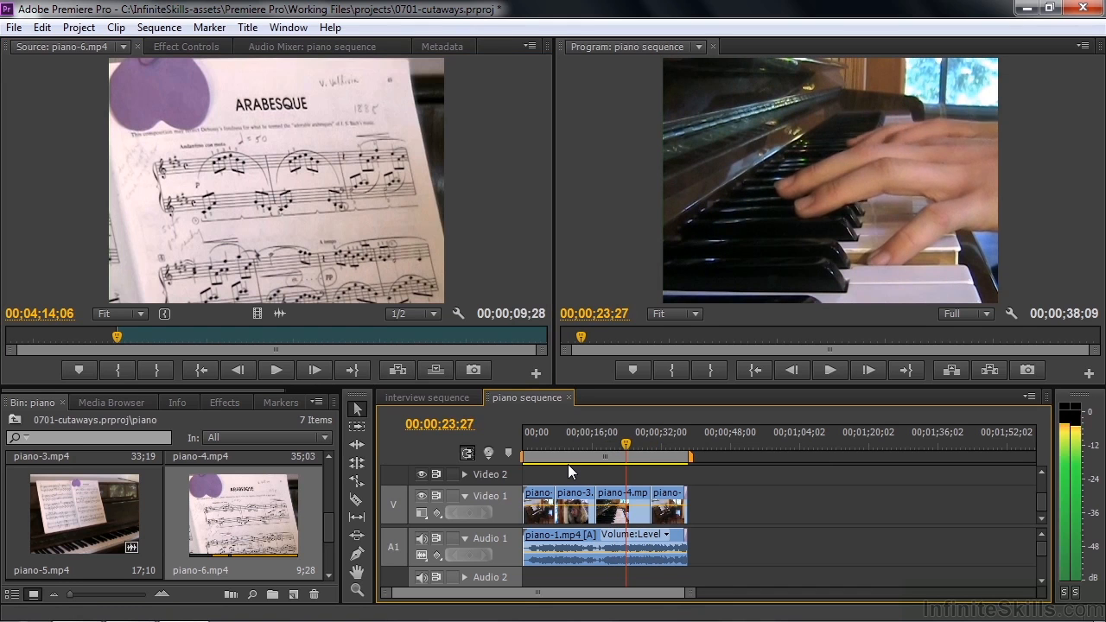
{"action": "key", "text": "Left"}
{"action": "key", "text": "Left"}
{"action": "key", "text": "Left"}
{"action": "key", "text": "Left"}
{"action": "key", "text": "Left"}
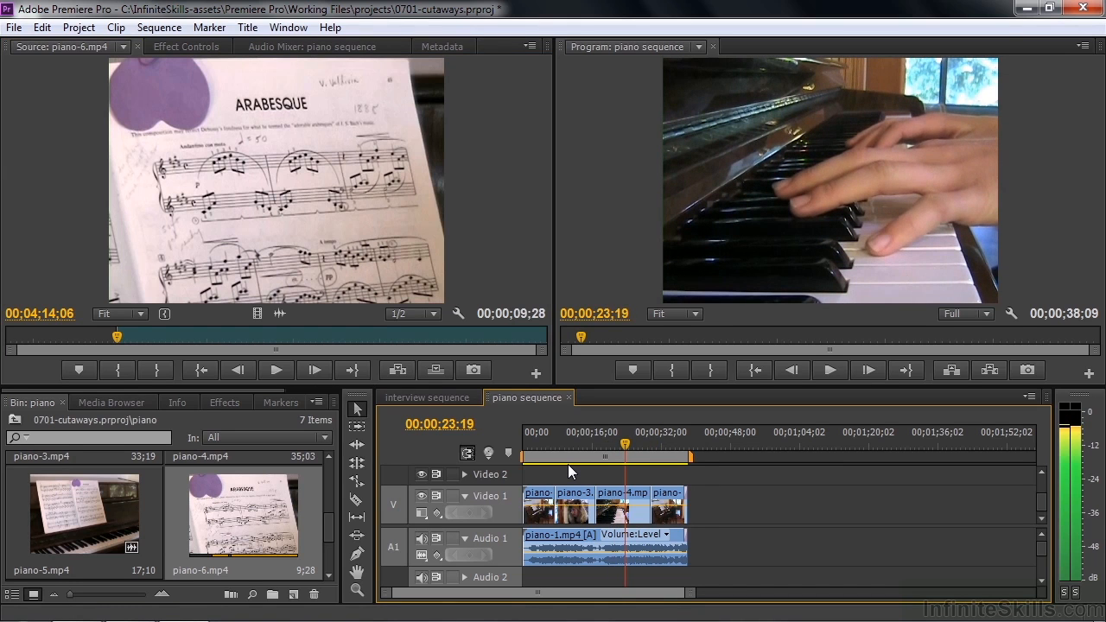
{"action": "left_click_drag", "start_coordinate": [286, 163], "coordinate": [634, 477]}
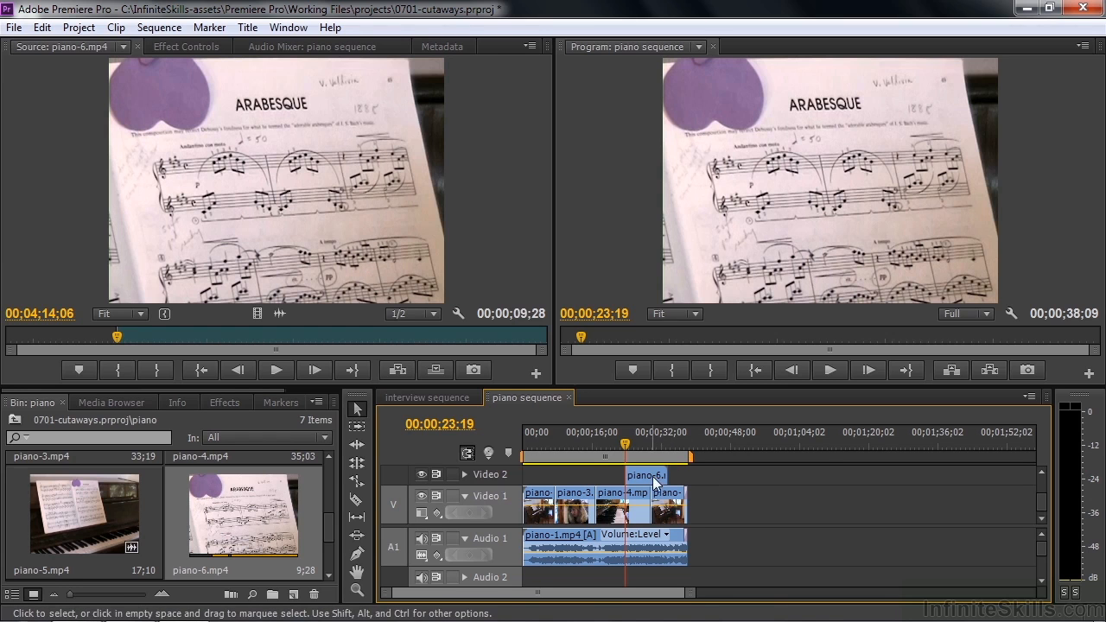
- Trim the end of piano-6.mp4 on Video 2 back to the start of the last piano-1.mp4 clip and play through the cutaway
{"action": "left_click_drag", "start_coordinate": [660, 474], "coordinate": [649, 482]}
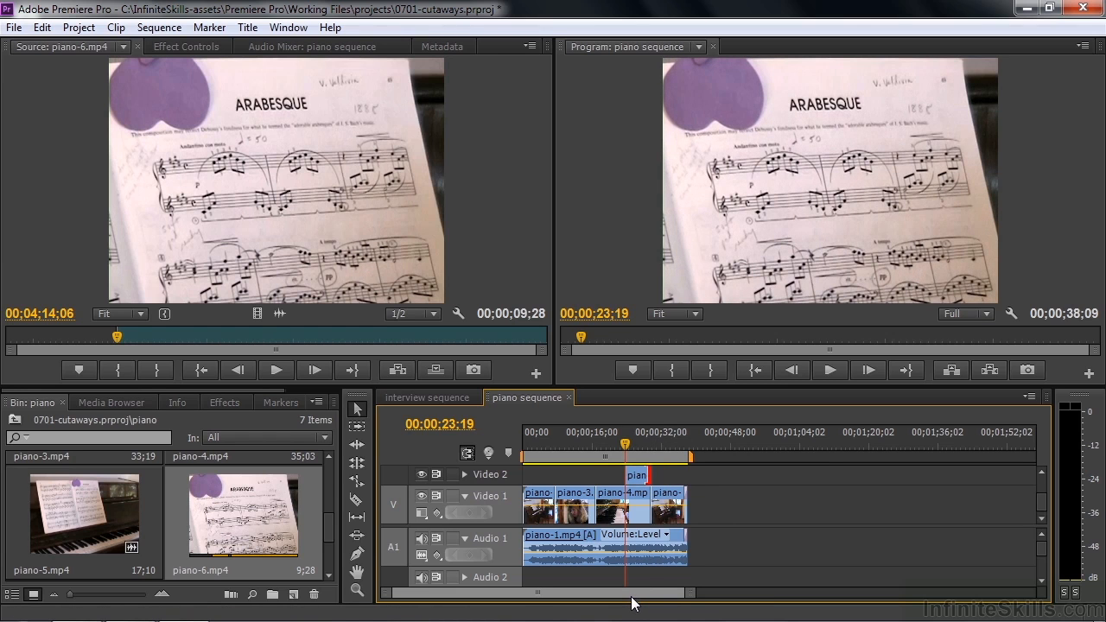
{"action": "left_click_drag", "start_coordinate": [624, 445], "coordinate": [616, 452]}
{"action": "key", "text": "space"}
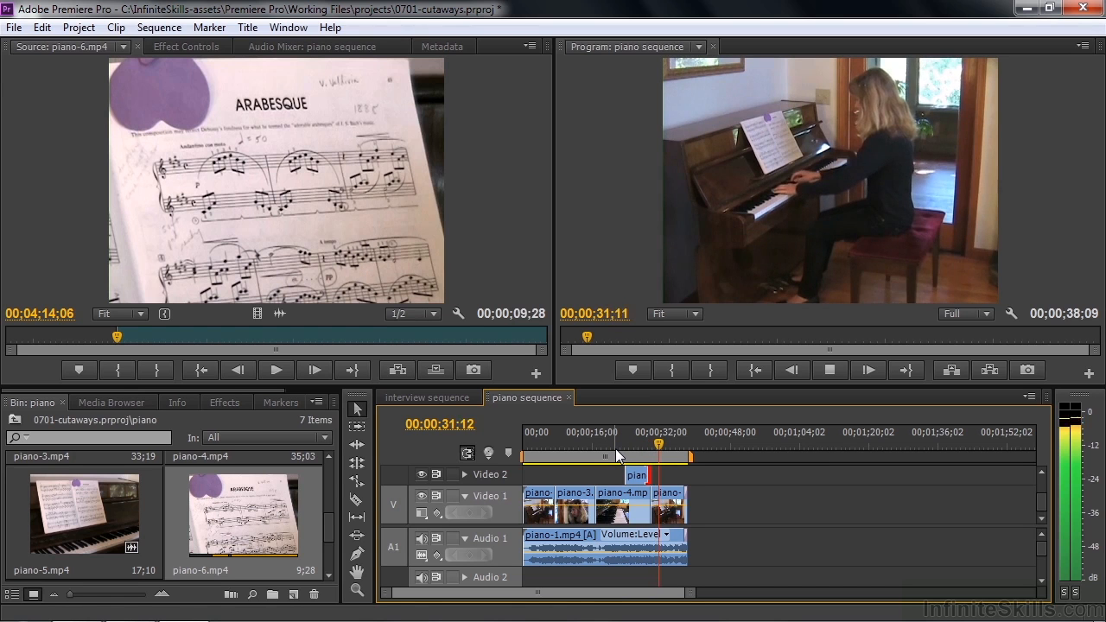
{"action": "key", "text": "space"}
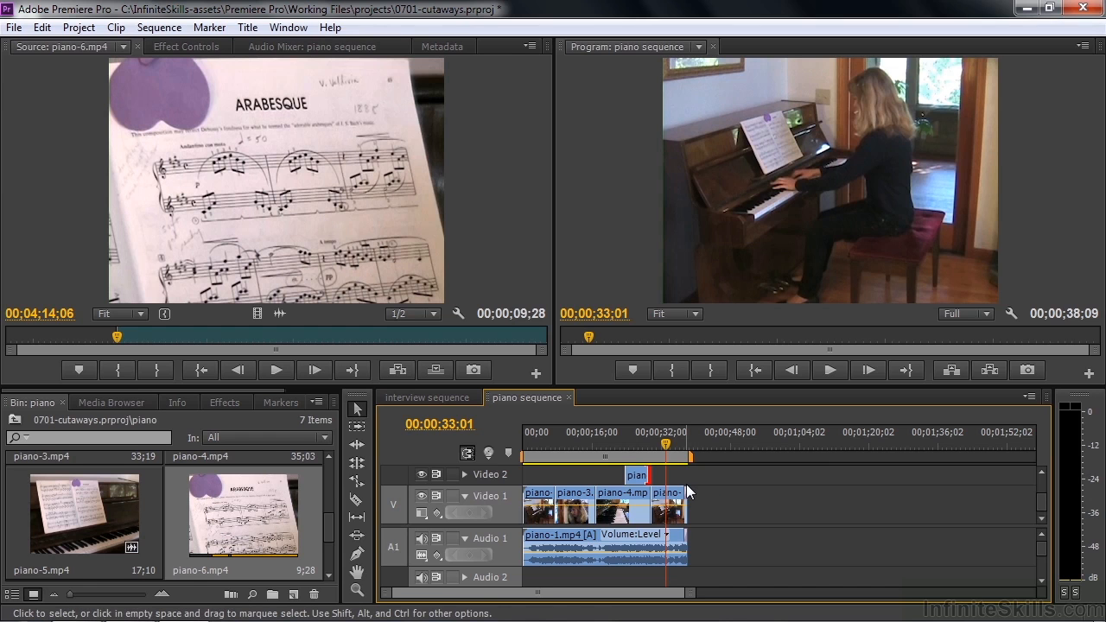
- Examine the video and Constant Power audio transitions closing the last piano-1.mp4 clip by playing to the sequence end, and return to the sequence's opening
{"action": "key", "text": "="}
{"action": "key", "text": "="}
{"action": "key", "text": "="}
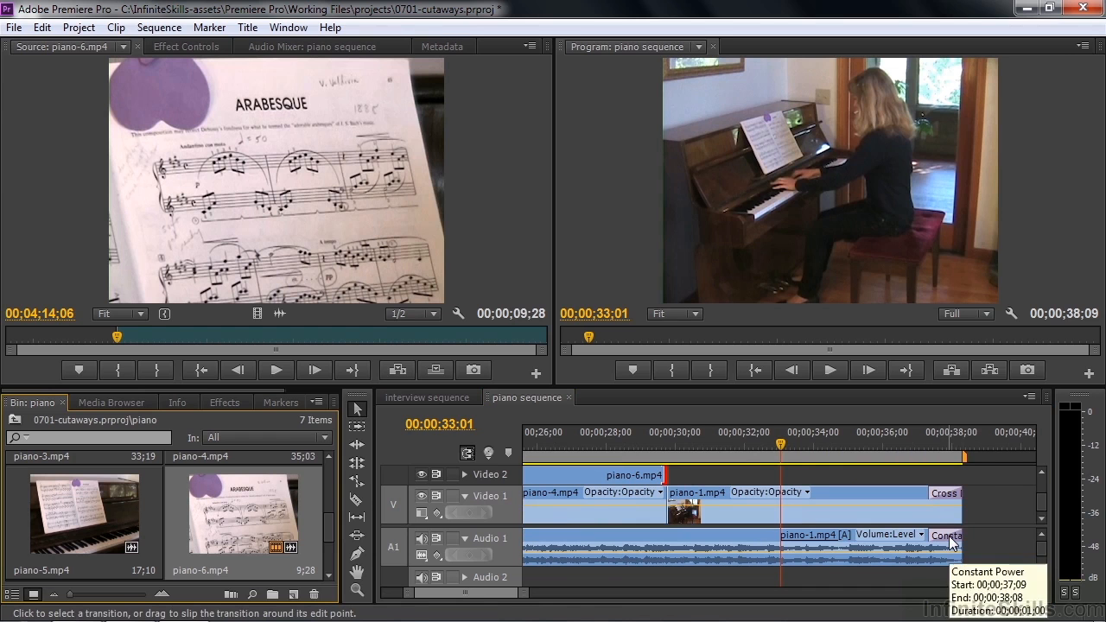
{"action": "left_click", "coordinate": [777, 497]}
{"action": "key", "text": "space"}
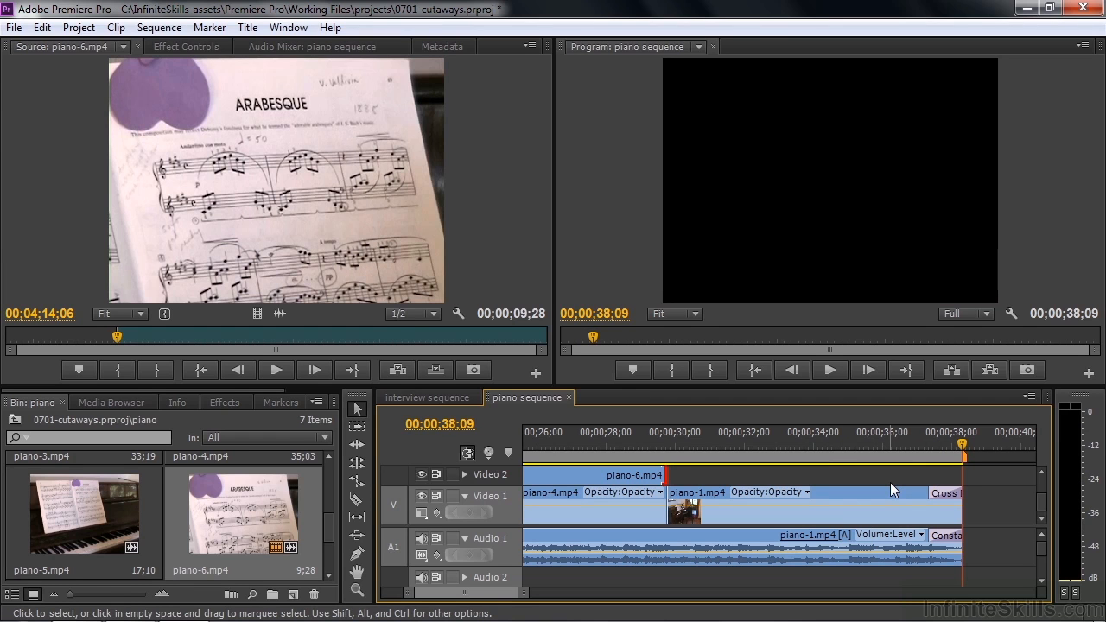
{"action": "left_click_drag", "start_coordinate": [486, 595], "coordinate": [452, 600]}
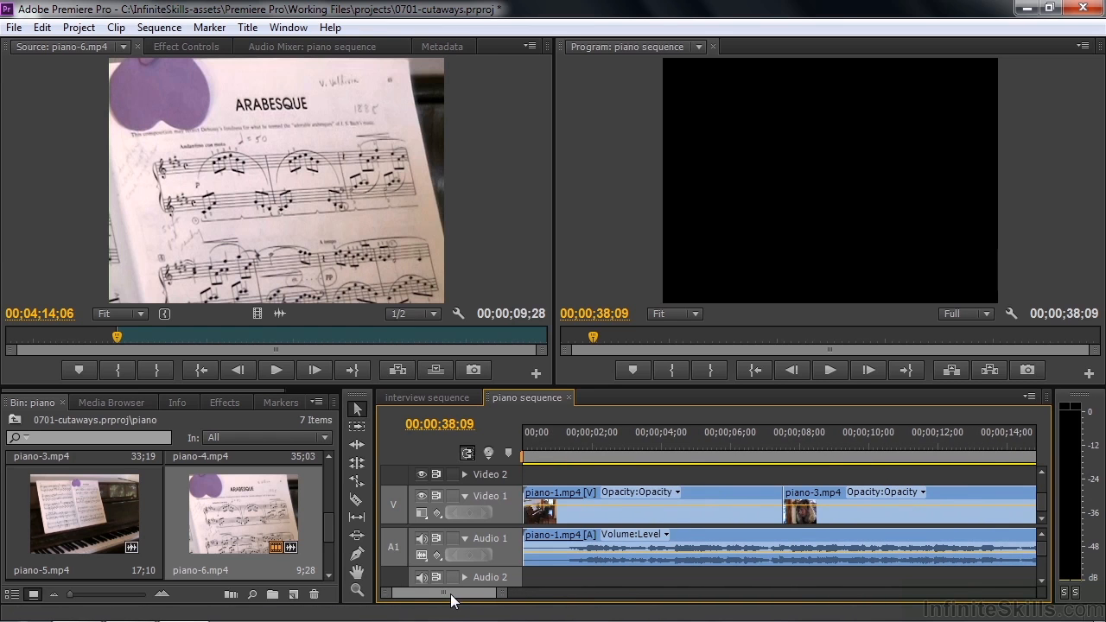